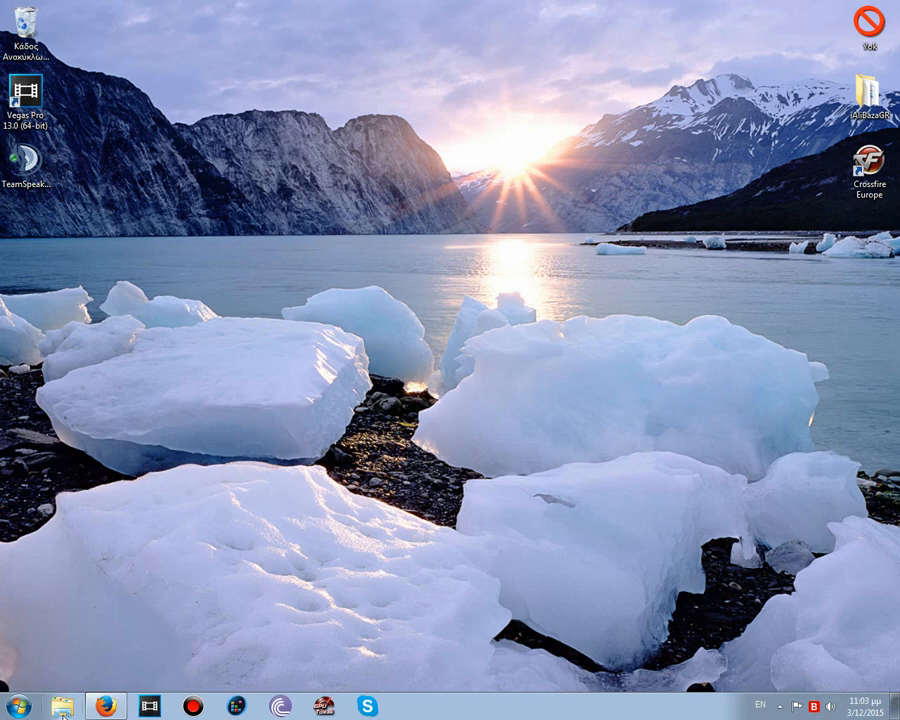
Check in the computer's system properties whether Windows is 32-bit or 64-bit, and close the windows
{"action": "left_click", "coordinate": [62, 708]}
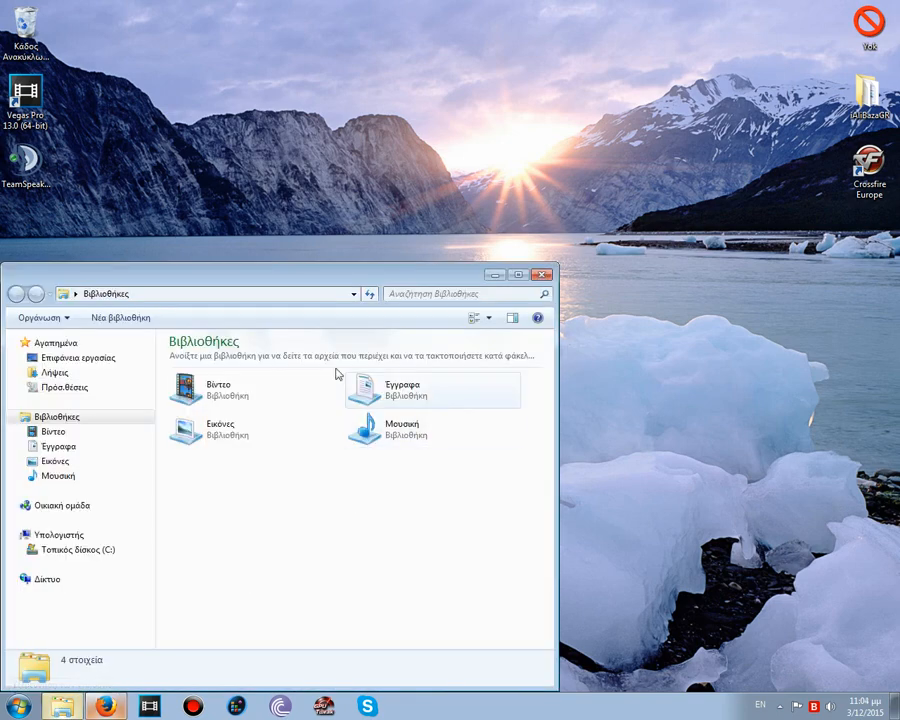
{"action": "right_click", "coordinate": [50, 542]}
{"action": "left_click", "coordinate": [88, 525]}
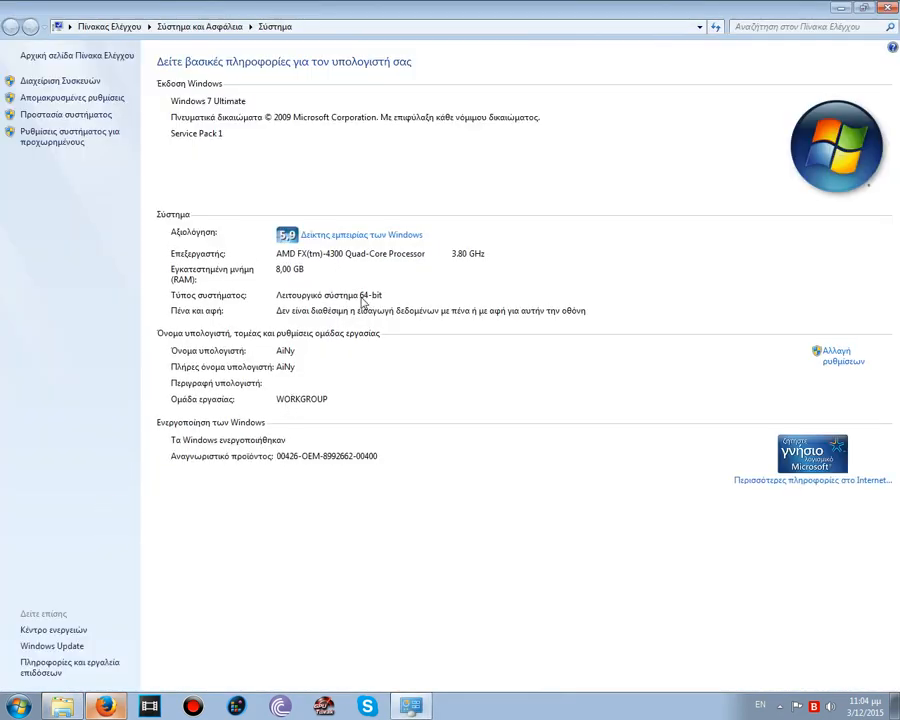
{"action": "left_click", "coordinate": [889, 11]}
{"action": "left_click", "coordinate": [541, 275]}
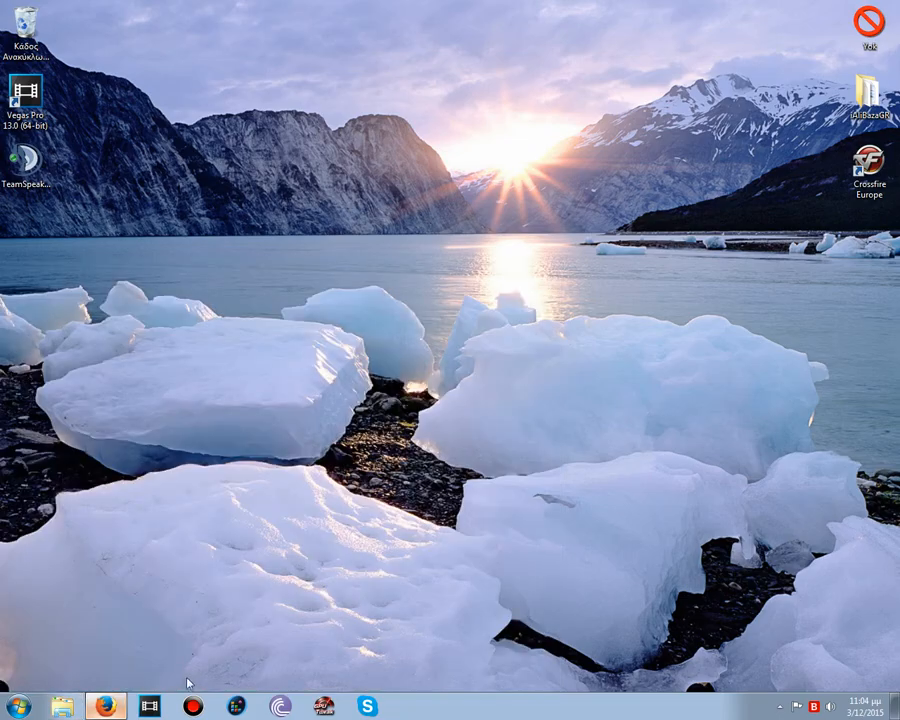
Switch to Firefox and review the 32-bit and 64-bit Windows client downloads on the TeamSpeak page, then minimize it
{"action": "left_click", "coordinate": [105, 706]}
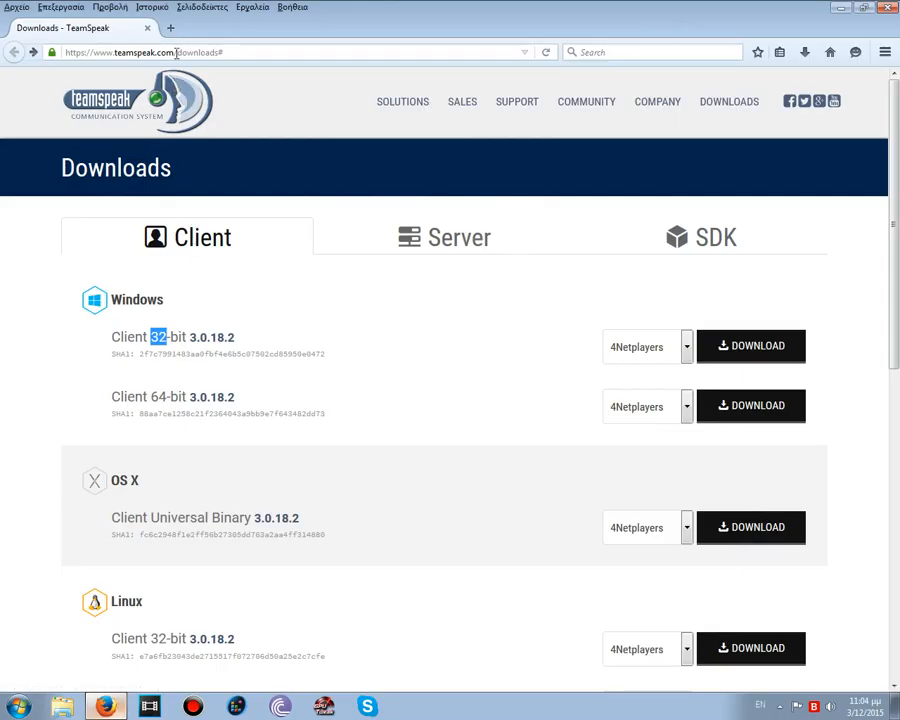
{"action": "key", "text": "ctrl+l"}
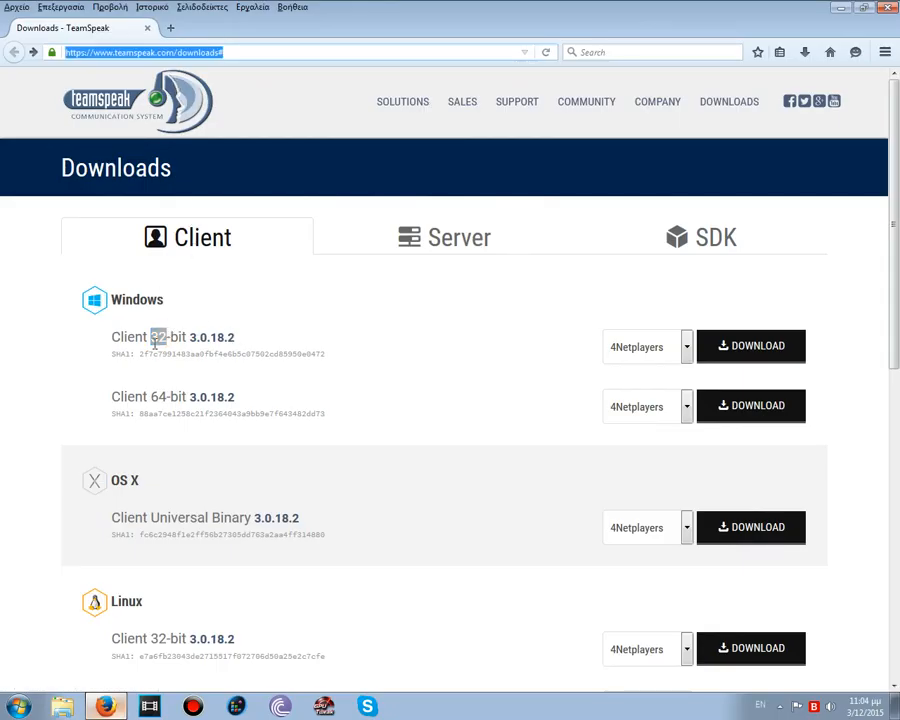
{"action": "left_click_drag", "start_coordinate": [151, 340], "coordinate": [167, 340]}
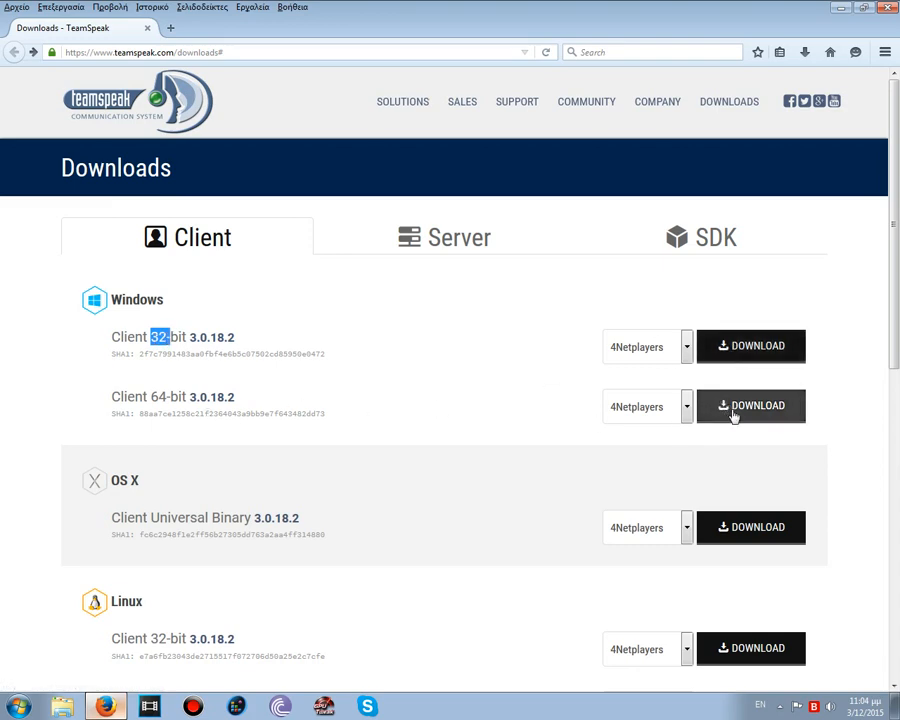
{"action": "left_click", "coordinate": [842, 10]}
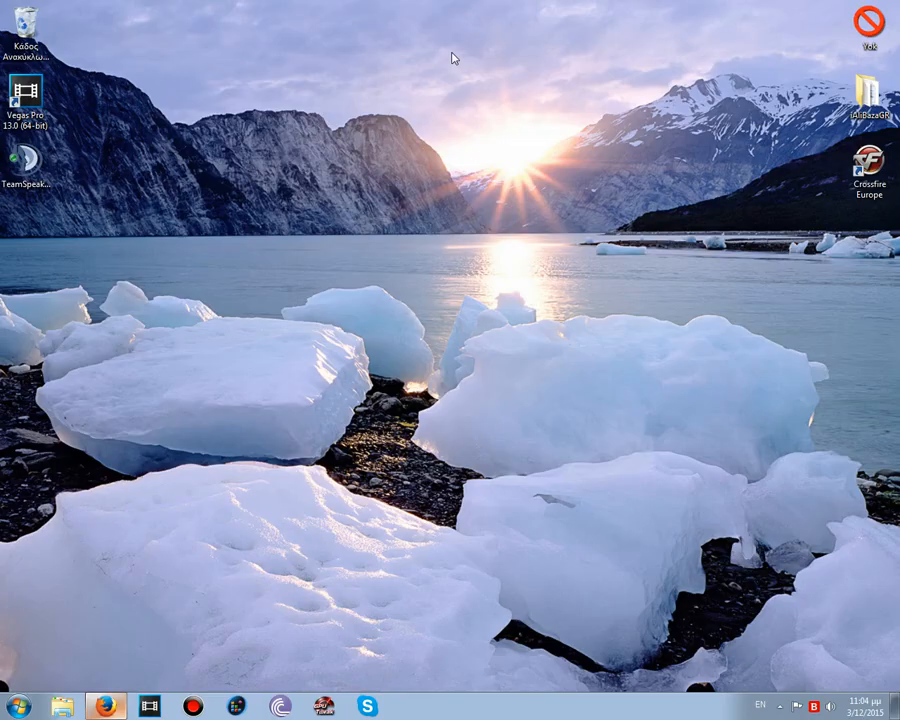
Start the TeamSpeak 3 Client installer from the desktop and accept the terms of its license agreement
{"action": "right_click", "coordinate": [34, 166]}
{"action": "left_click", "coordinate": [46, 177]}
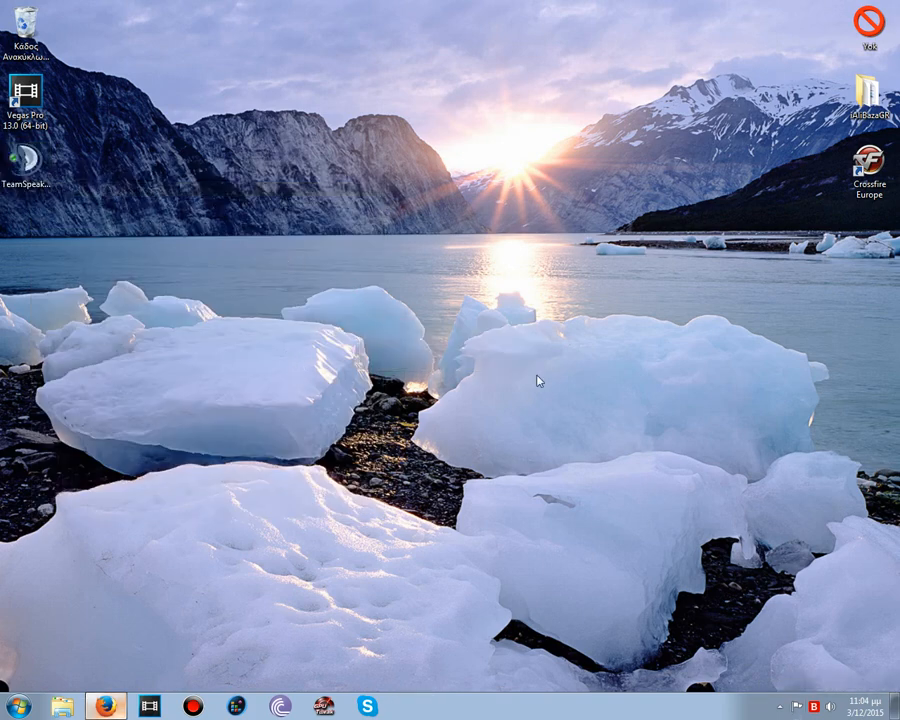
{"action": "left_click", "coordinate": [528, 465]}
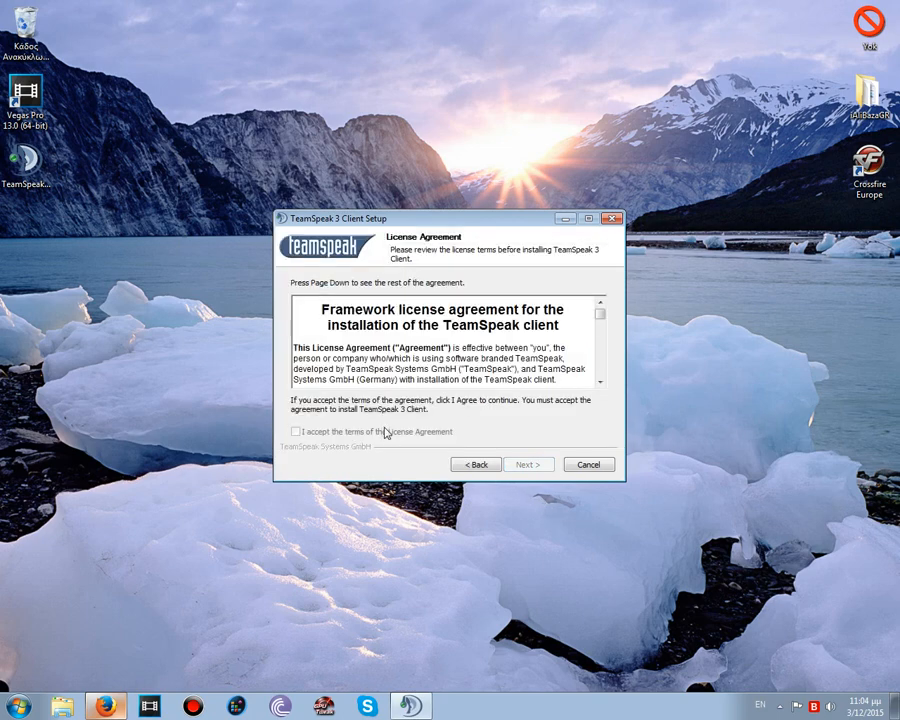
{"action": "left_click_drag", "start_coordinate": [601, 323], "coordinate": [599, 380]}
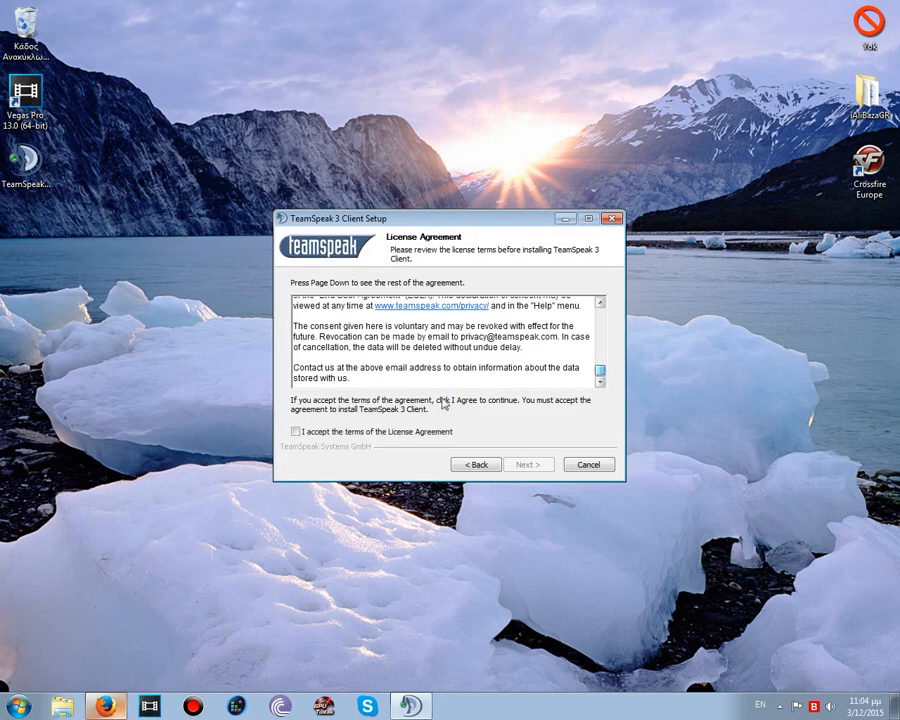
{"action": "left_click", "coordinate": [308, 434]}
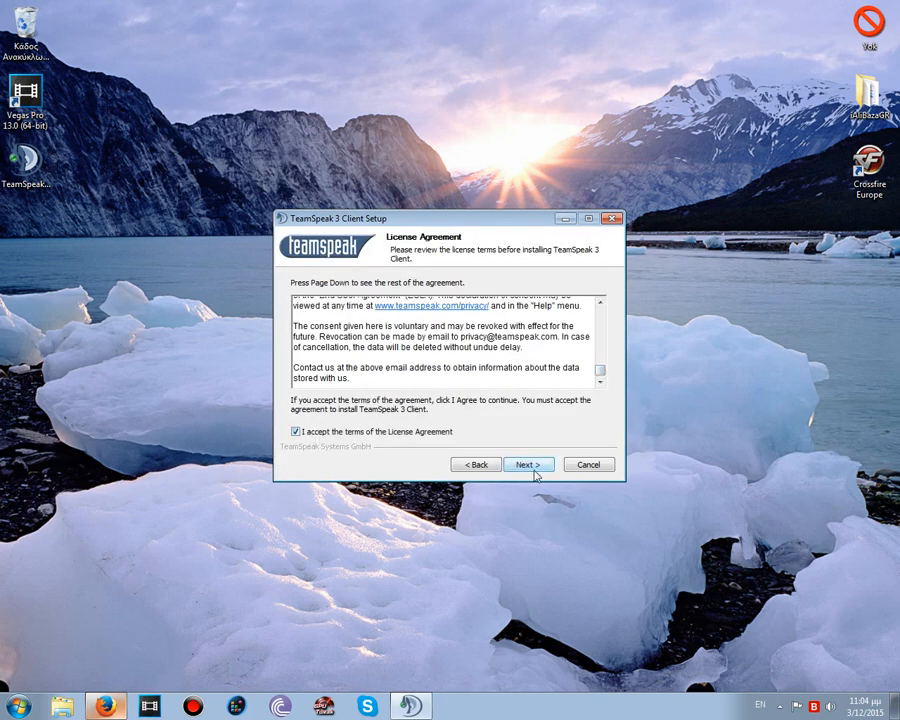
{"action": "left_click", "coordinate": [533, 470]}
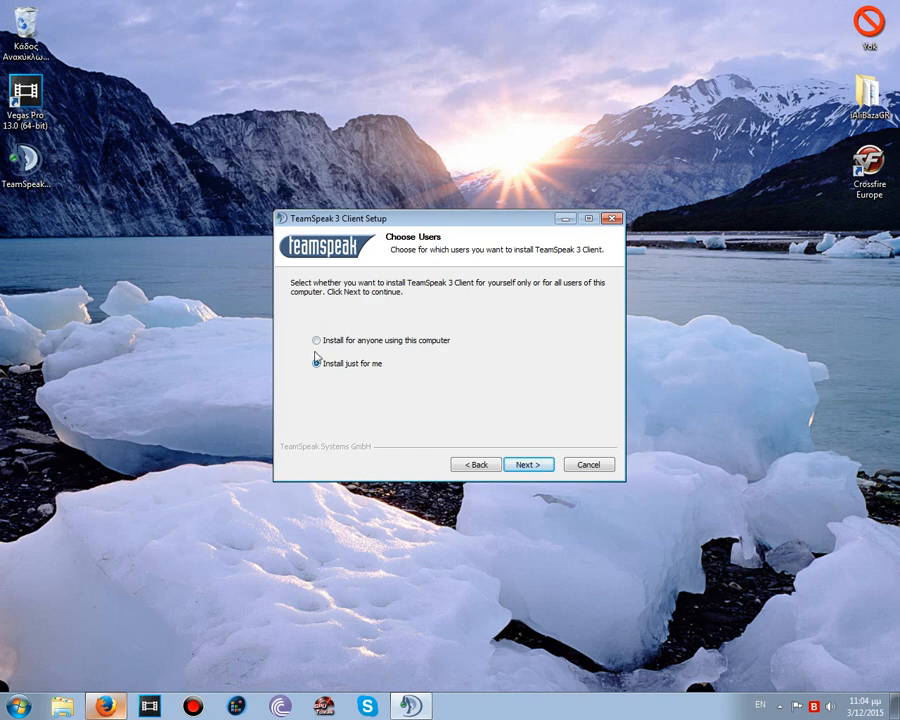
Install TeamSpeak 3 Client just for me in the default folder, with configuration in the user's own files and without Overwolf
{"action": "left_click", "coordinate": [530, 468]}
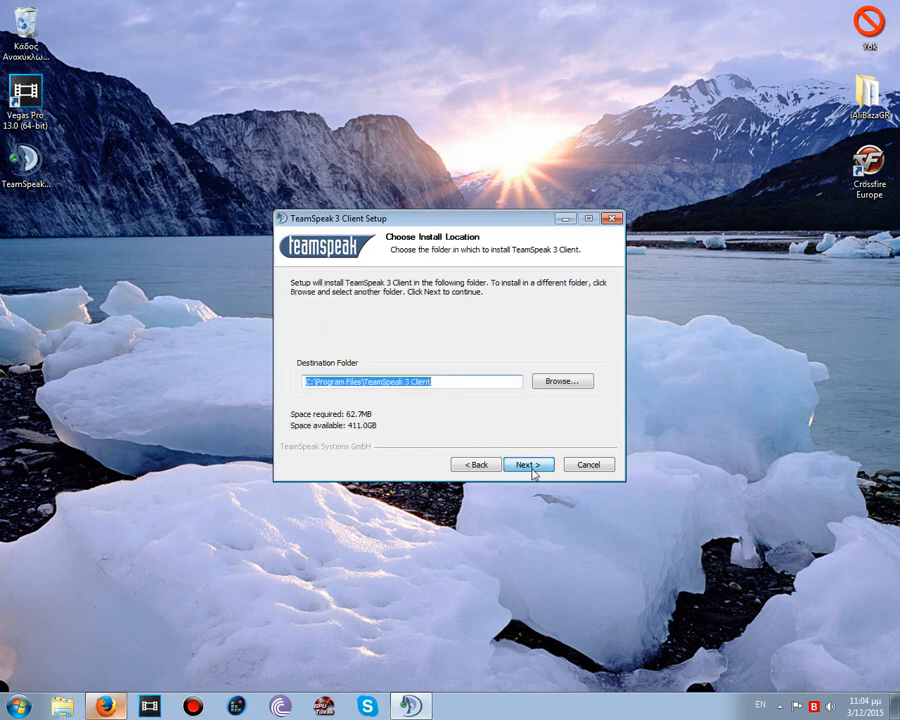
{"action": "left_click", "coordinate": [538, 465]}
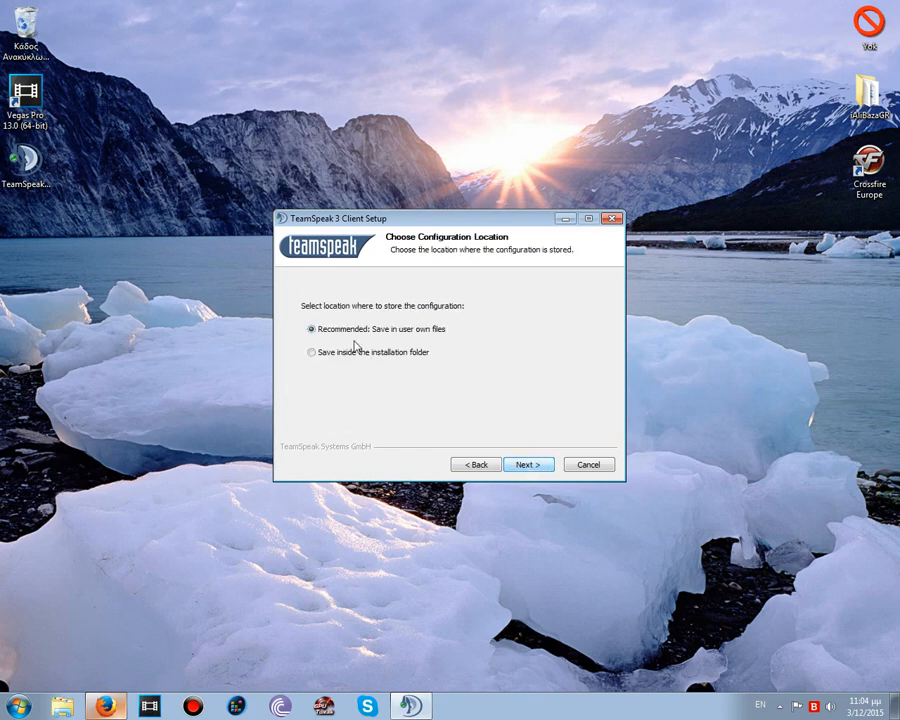
{"action": "left_click", "coordinate": [520, 466]}
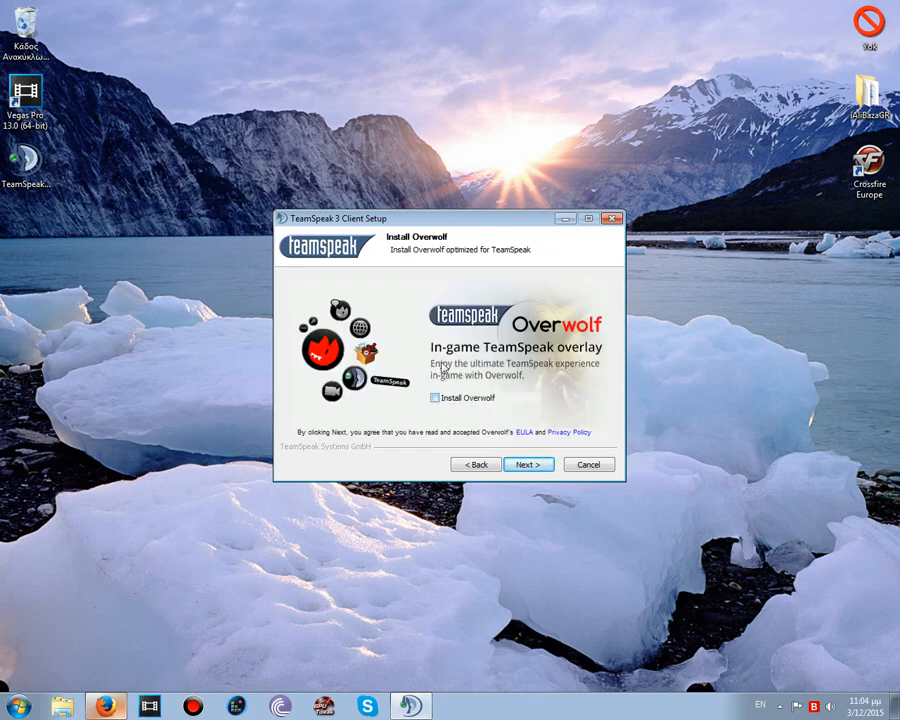
{"action": "left_click", "coordinate": [510, 463]}
{"action": "left_click", "coordinate": [527, 464]}
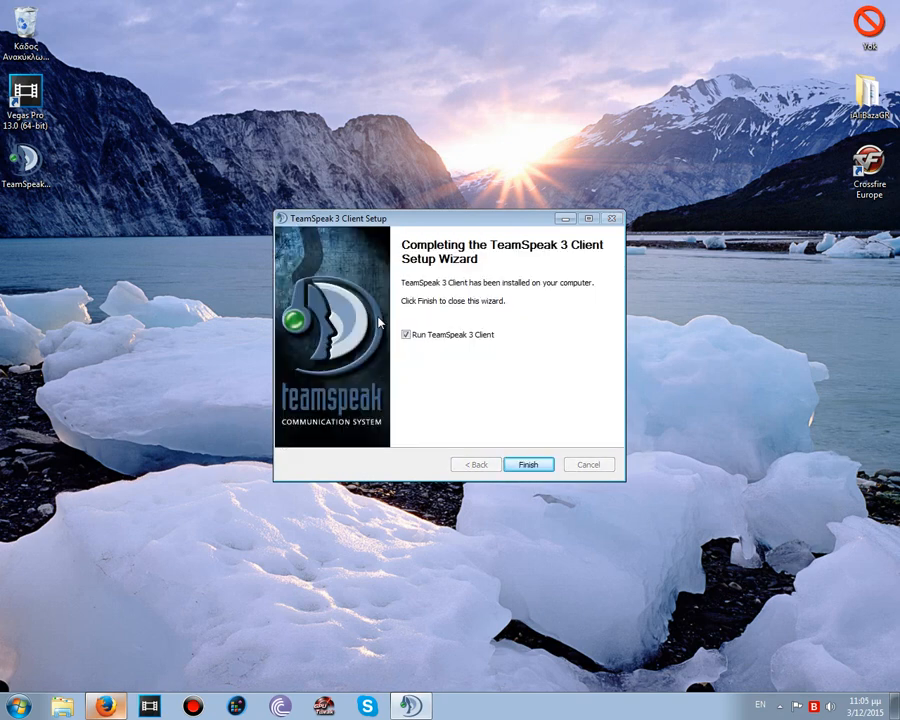
{"action": "left_click", "coordinate": [526, 465]}
Set the TeamSpeak 3 Client desktop shortcut's compatibility properties to run the program as administrator
{"action": "right_click", "coordinate": [35, 255]}
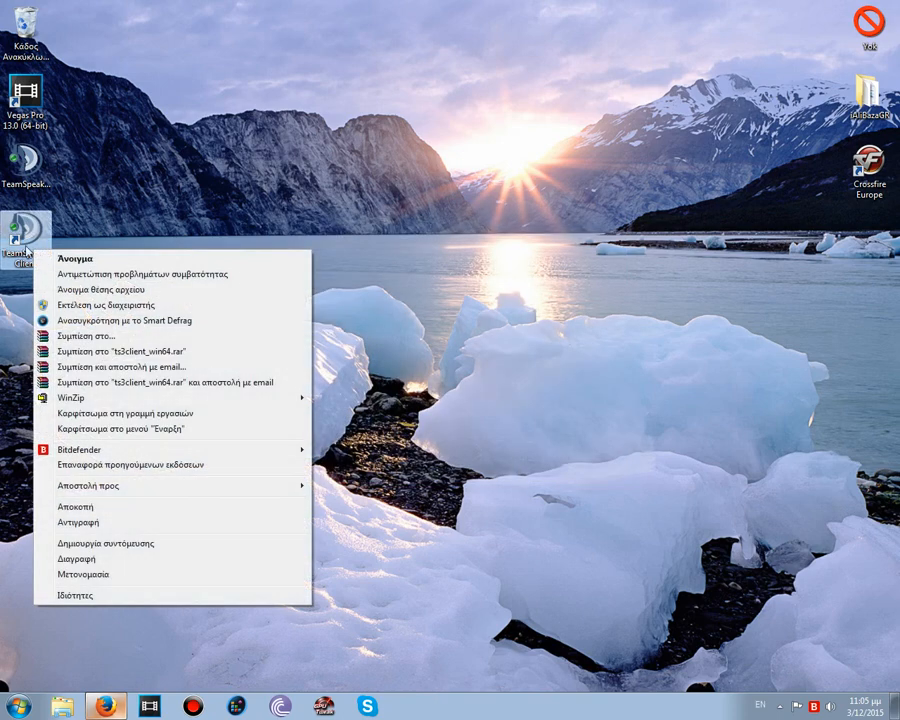
{"action": "left_click", "coordinate": [110, 597]}
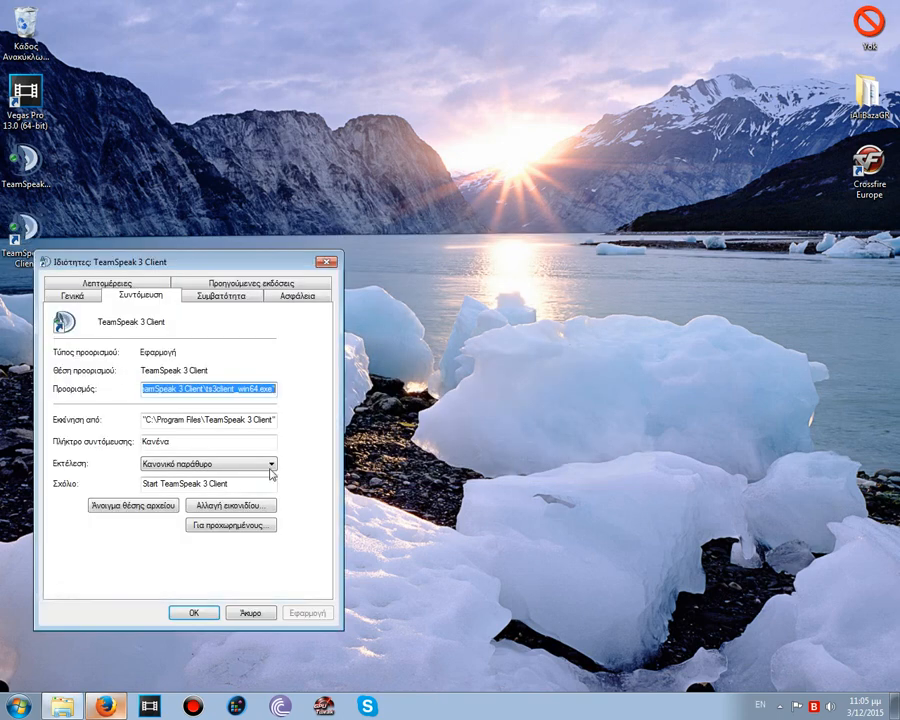
{"action": "left_click", "coordinate": [193, 300]}
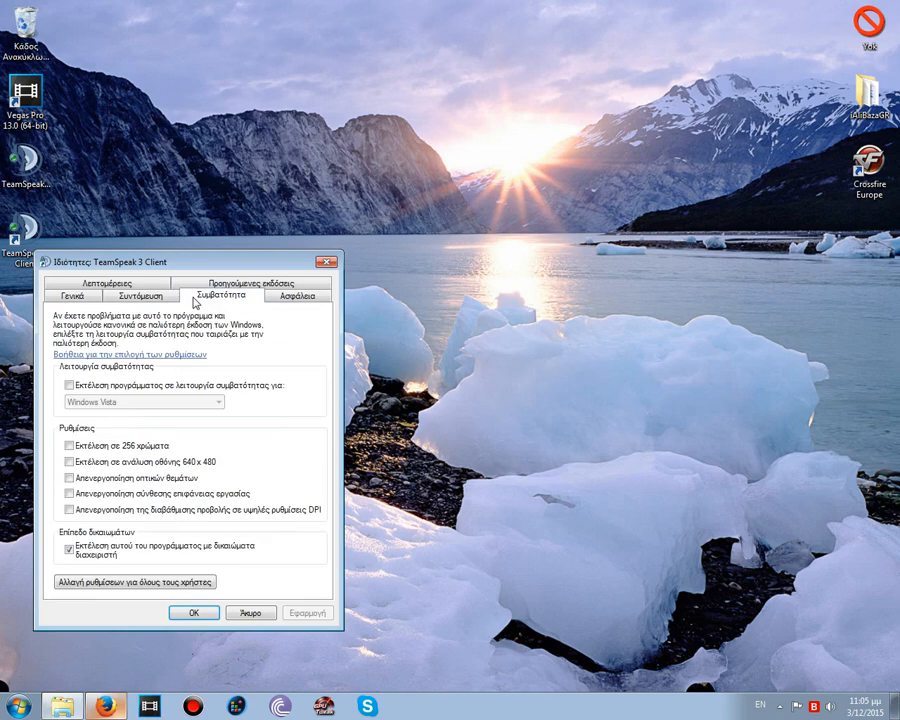
{"action": "left_click", "coordinate": [69, 549]}
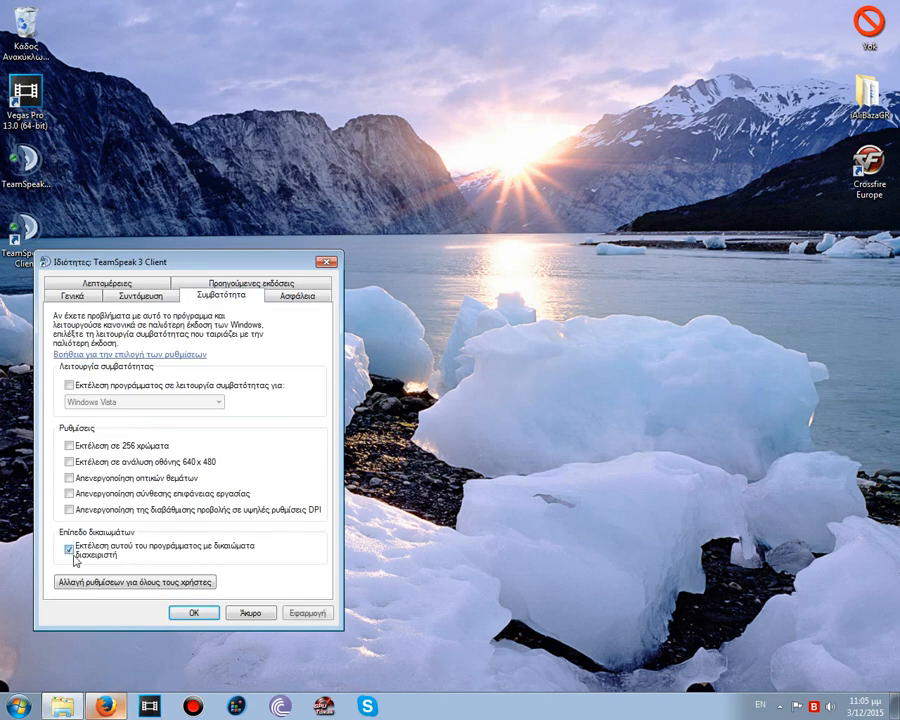
{"action": "left_click", "coordinate": [295, 613]}
{"action": "left_click", "coordinate": [194, 613]}
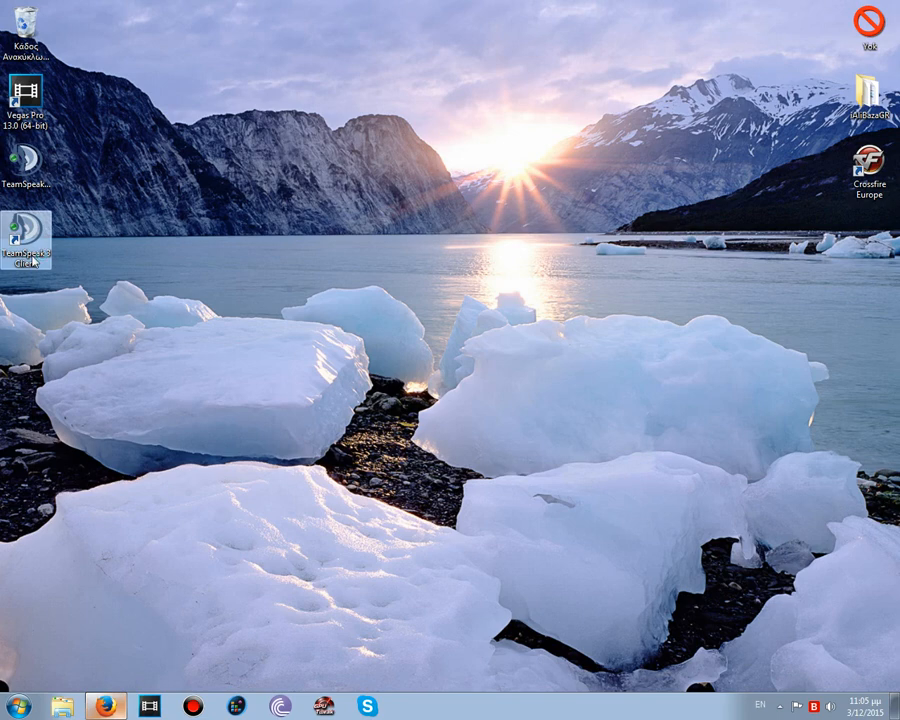
Launch TeamSpeak 3 Client from the desktop, accept its license agreement and proceed to the setup wizard's nickname page
{"action": "double_click", "coordinate": [45, 250]}
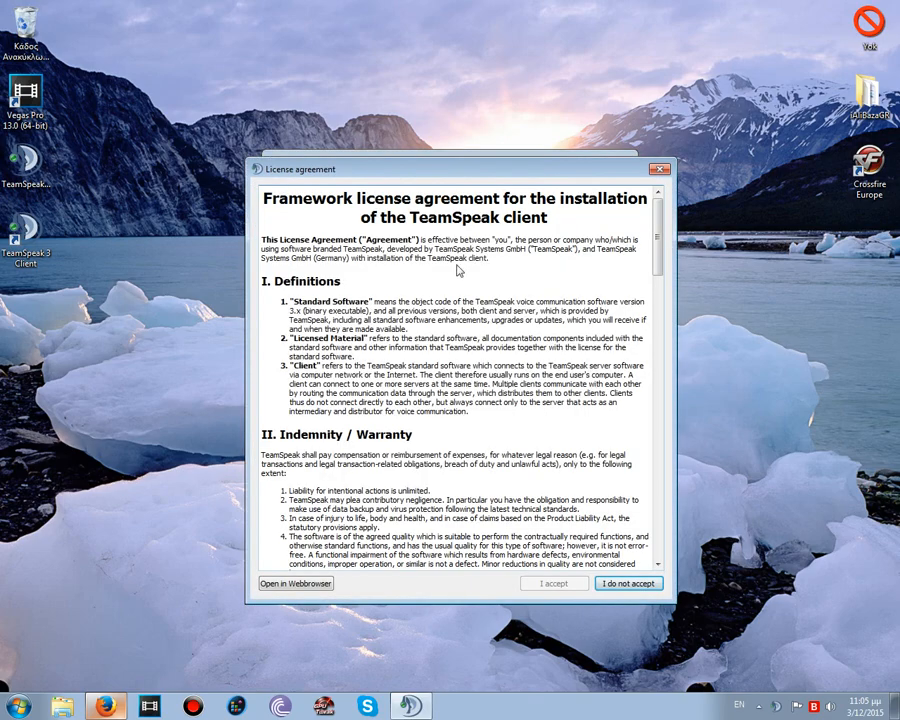
{"action": "scroll", "coordinate": [670, 274], "scroll_direction": "down", "scroll_amount": 15}
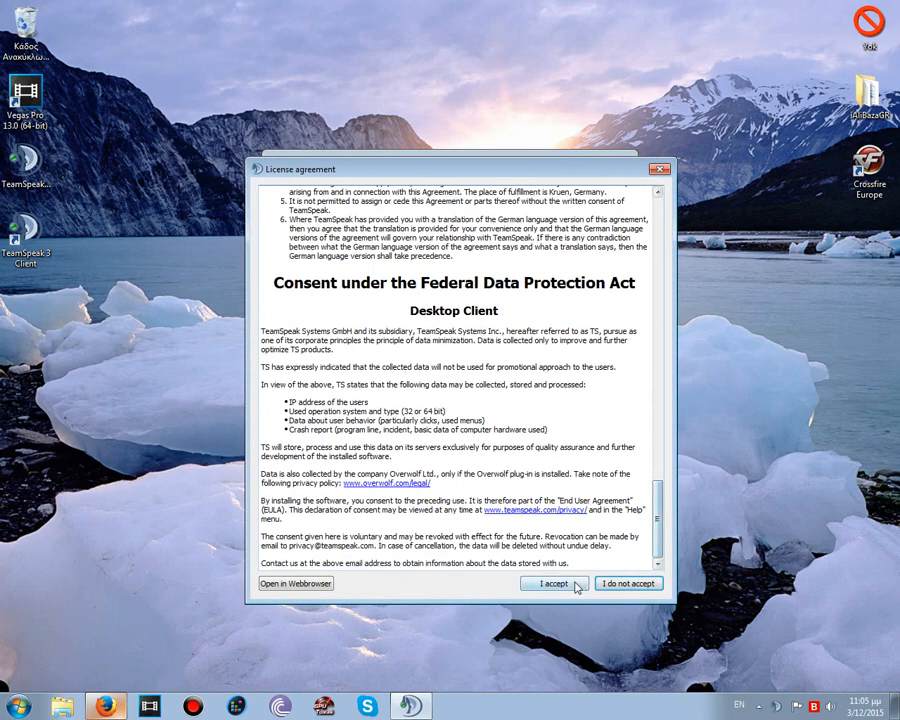
{"action": "left_click", "coordinate": [553, 583]}
{"action": "left_click", "coordinate": [545, 531]}
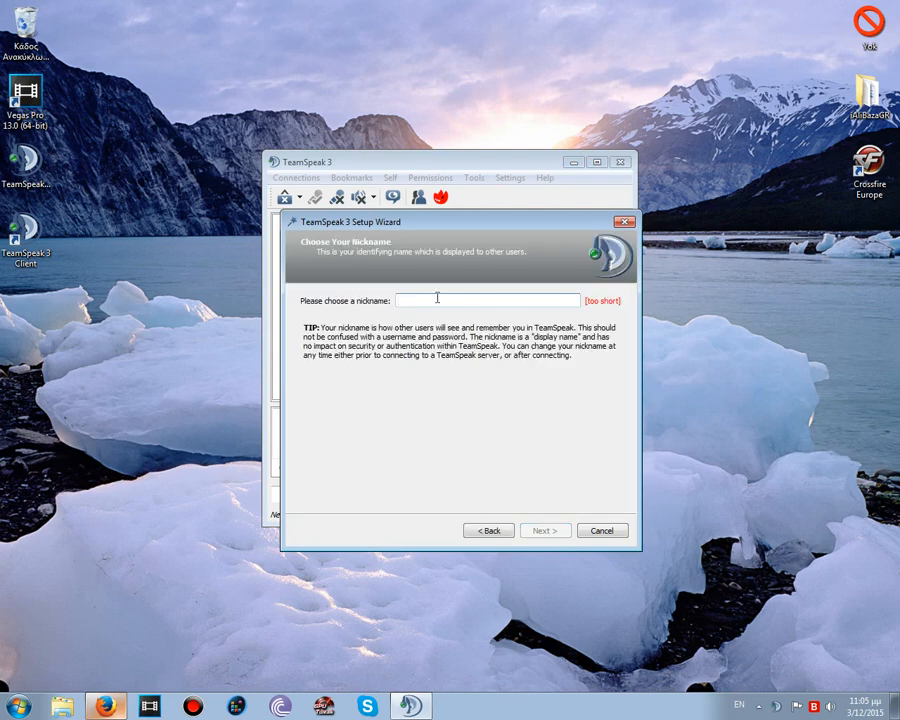
Enter the user's nickname in the TeamSpeak setup wizard and continue to the microphone settings
{"action": "type", "text": "aLi"}
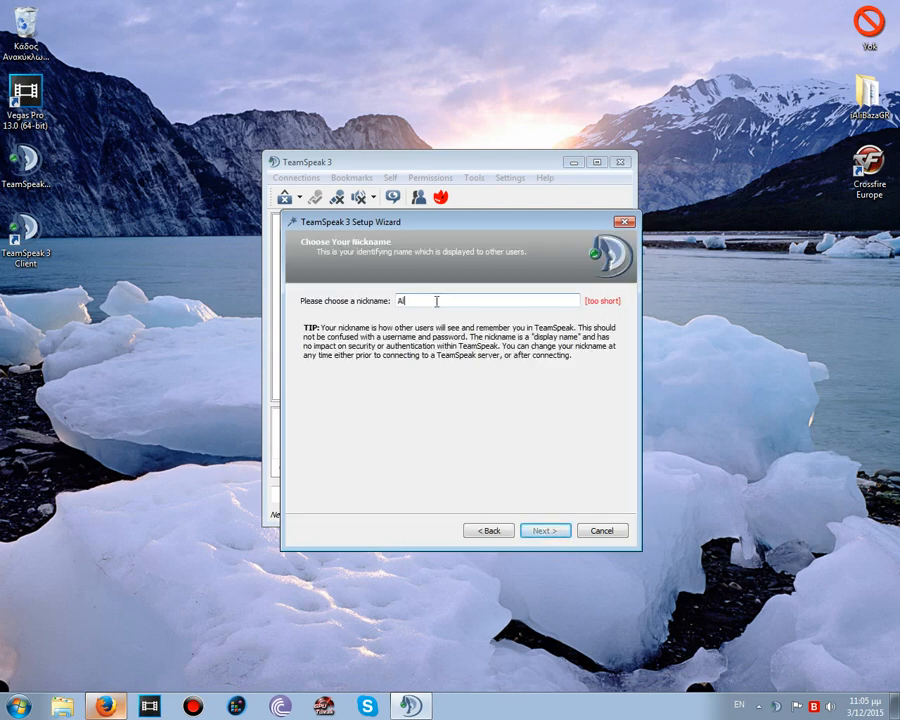
{"action": "type", "text": "iBazaGR"}
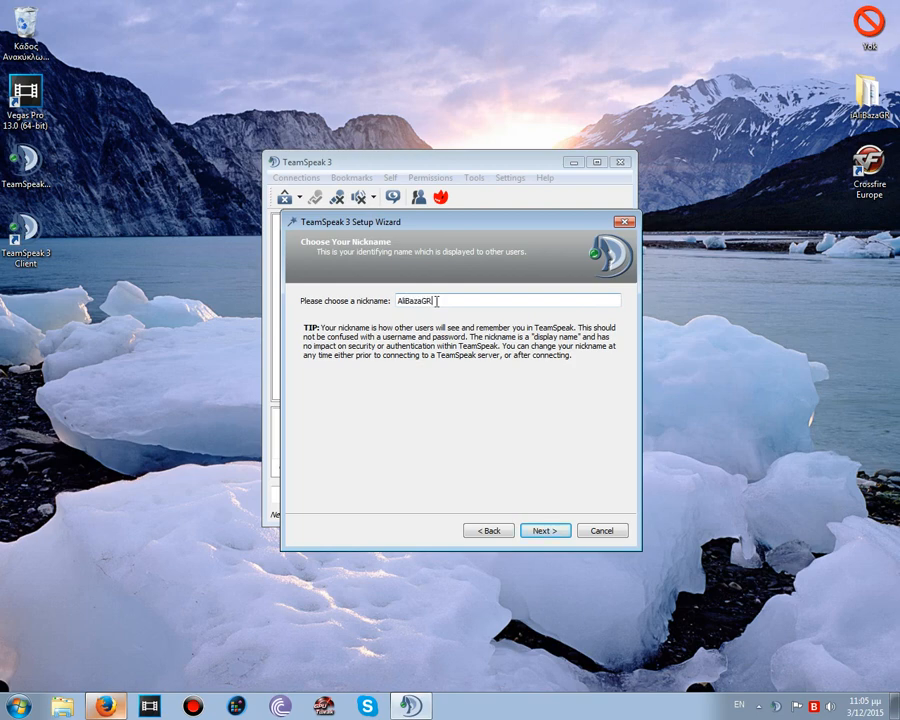
{"action": "left_click", "coordinate": [554, 531]}
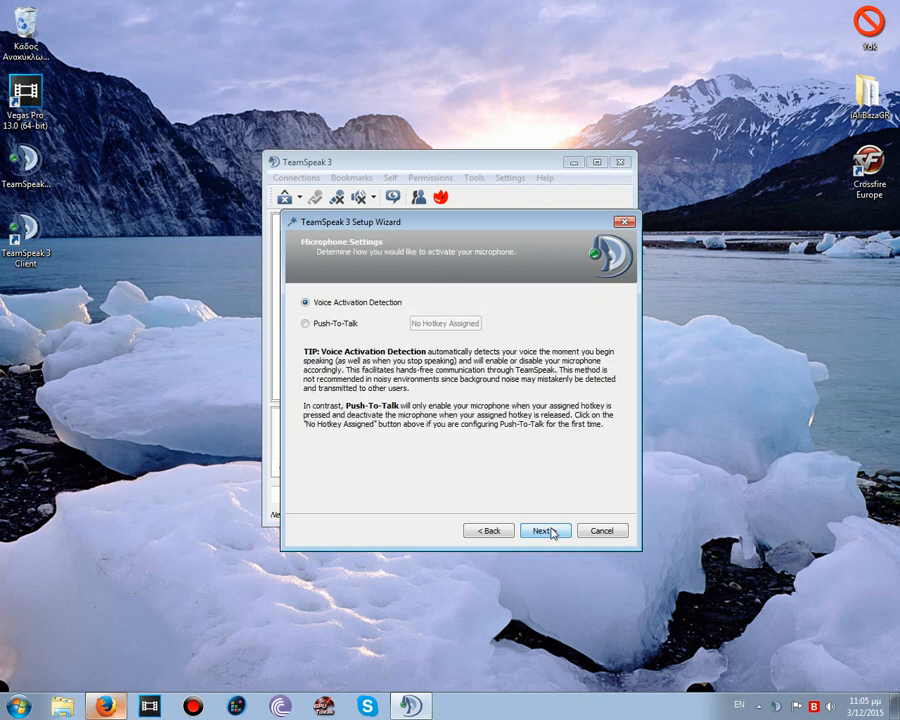
Set microphone activation to Push-To-Talk with ALT as the hotkey, and test the microphone with it
{"action": "left_click", "coordinate": [306, 324]}
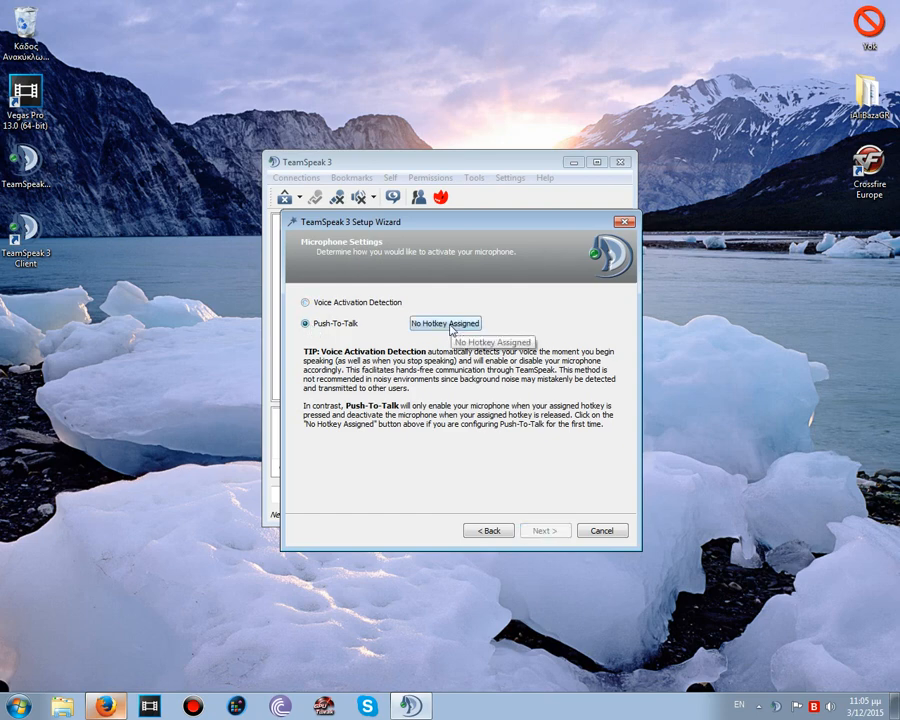
{"action": "left_click", "coordinate": [448, 323]}
{"action": "key", "text": "alt"}
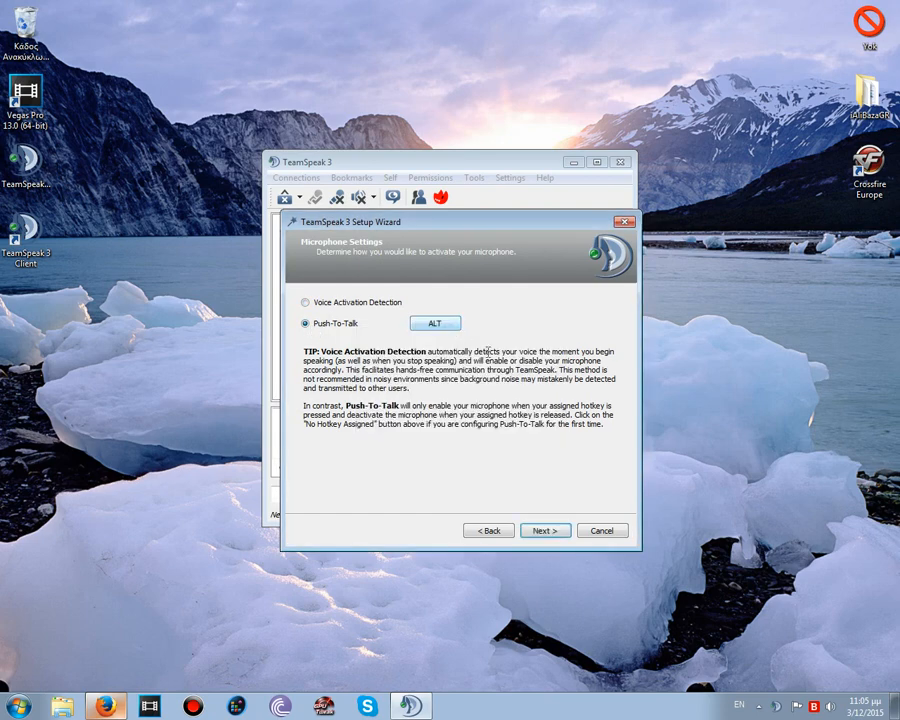
{"action": "left_click", "coordinate": [548, 533]}
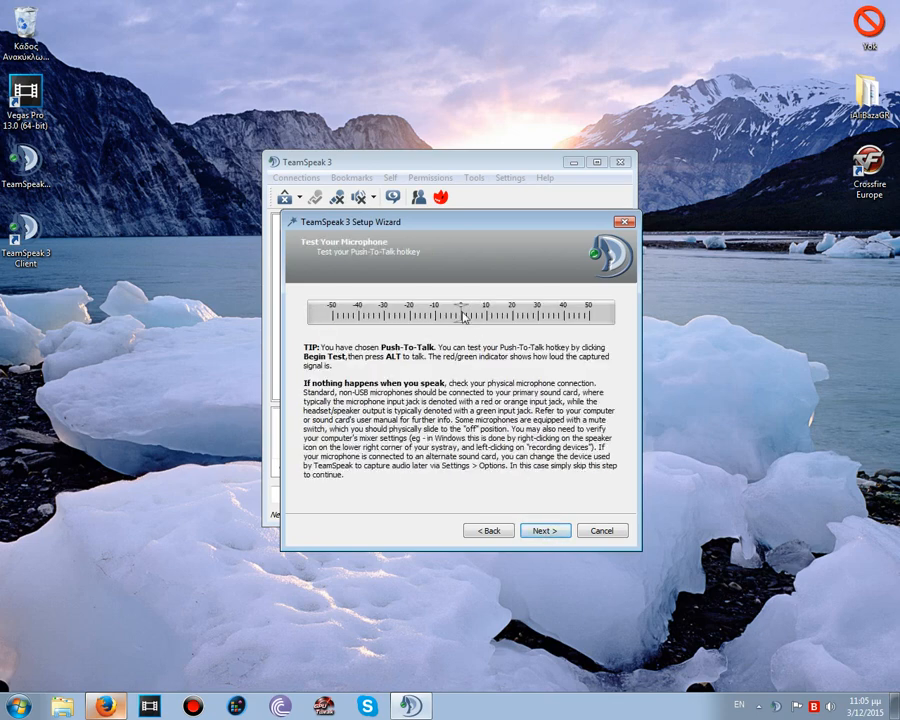
{"action": "key", "text": "alt"}
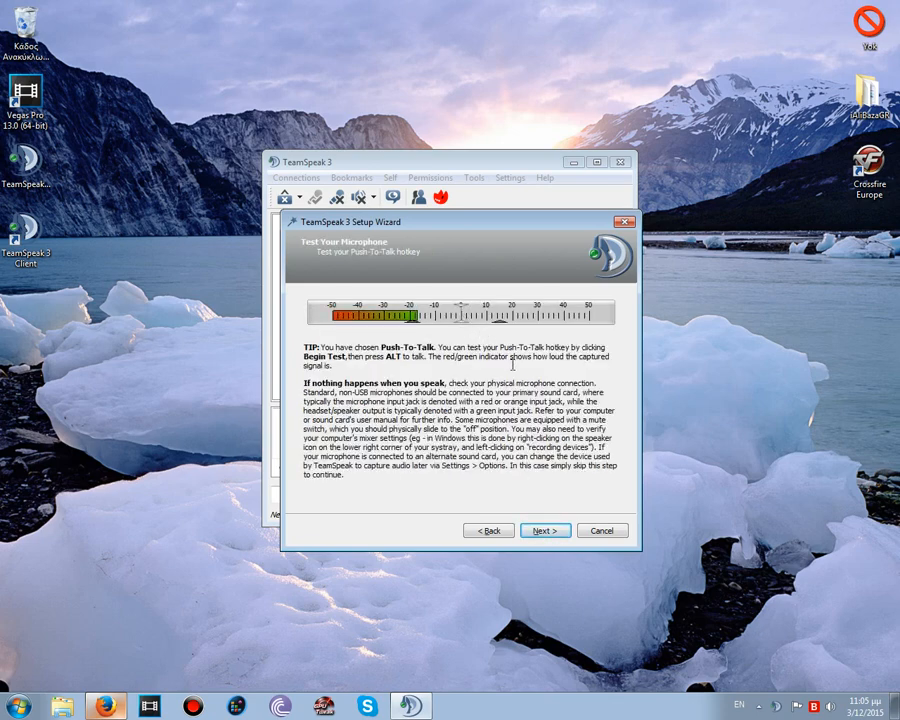
{"action": "left_click", "coordinate": [545, 531]}
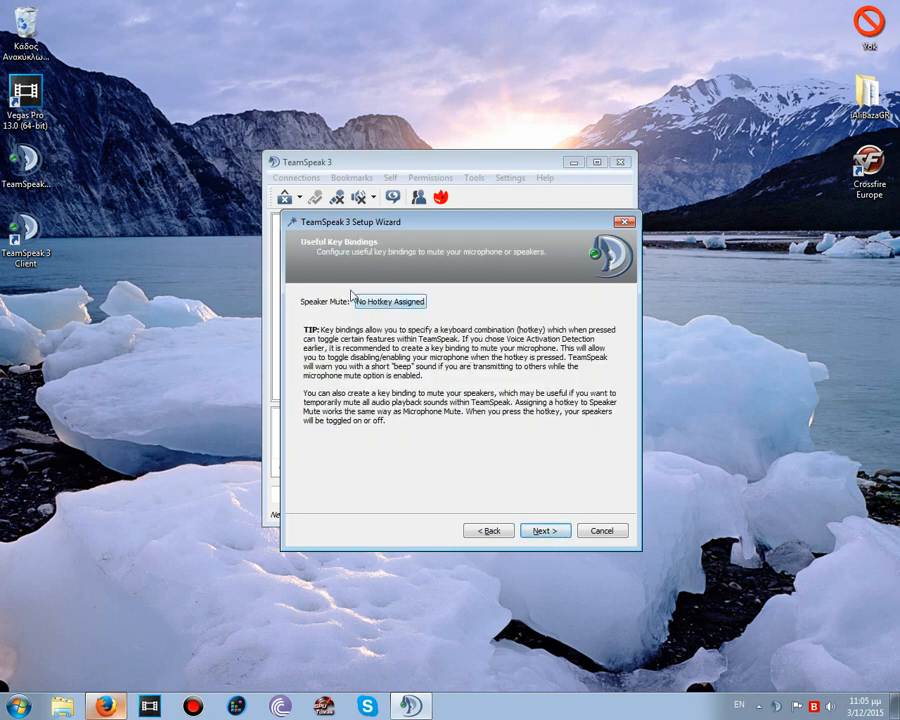
Leave the speaker mute hotkey unassigned and choose the Male sound pack
{"action": "left_click", "coordinate": [552, 532]}
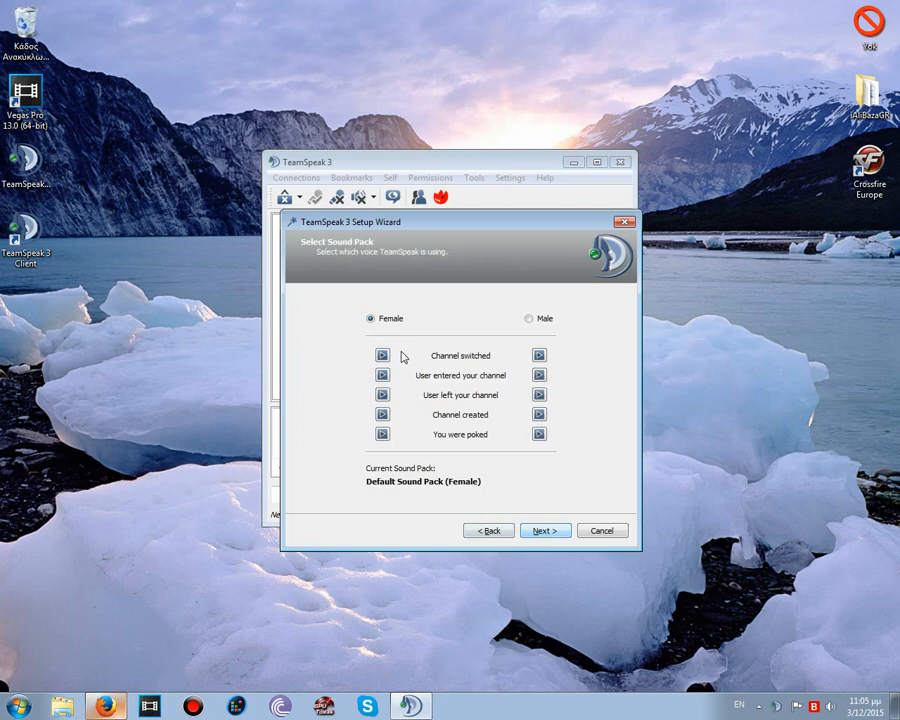
{"action": "left_click", "coordinate": [530, 319]}
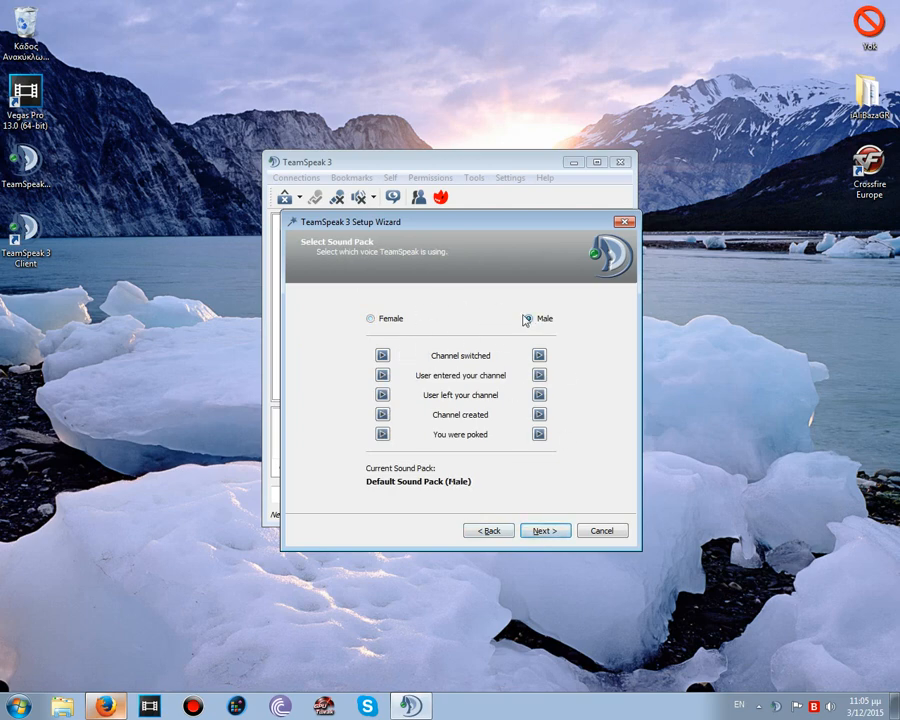
{"action": "left_click", "coordinate": [545, 532]}
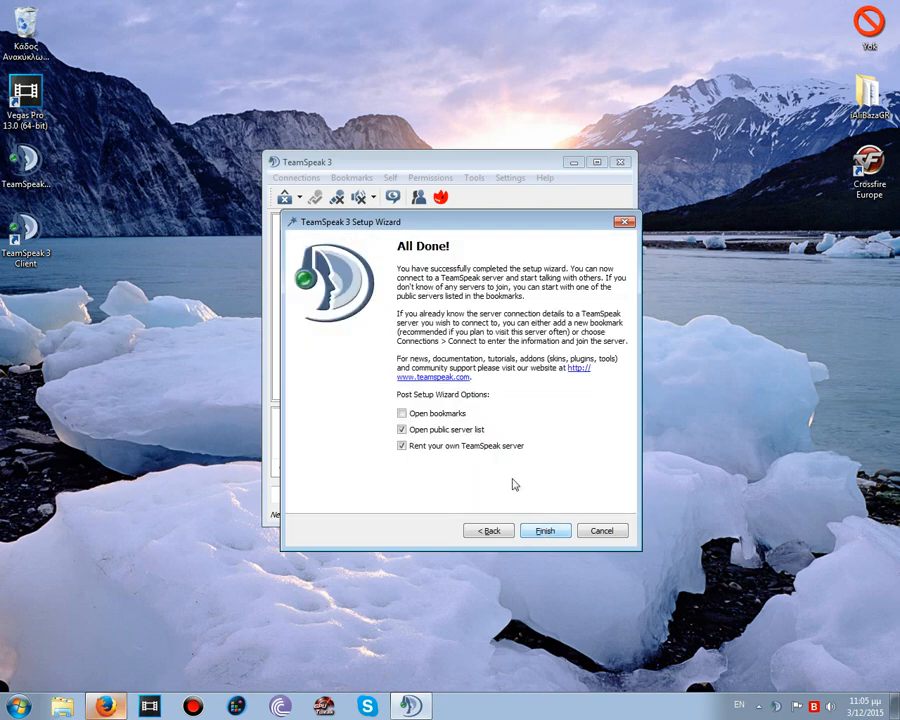
Finish the setup wizard with its default post-setup options and maximize the TeamSpeak 3 window
{"action": "left_click", "coordinate": [545, 531]}
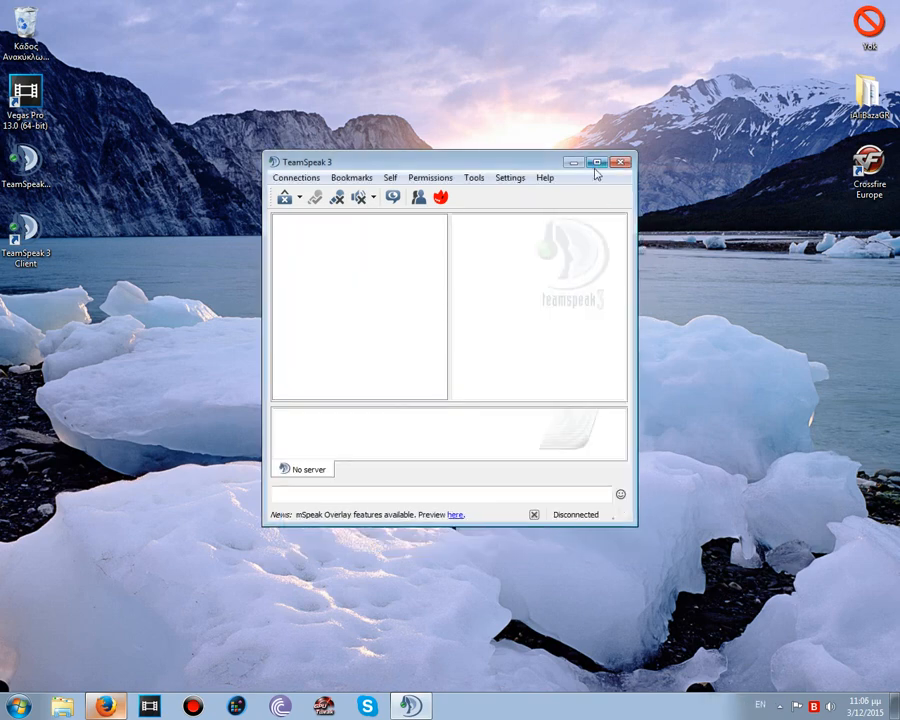
{"action": "left_click", "coordinate": [596, 162]}
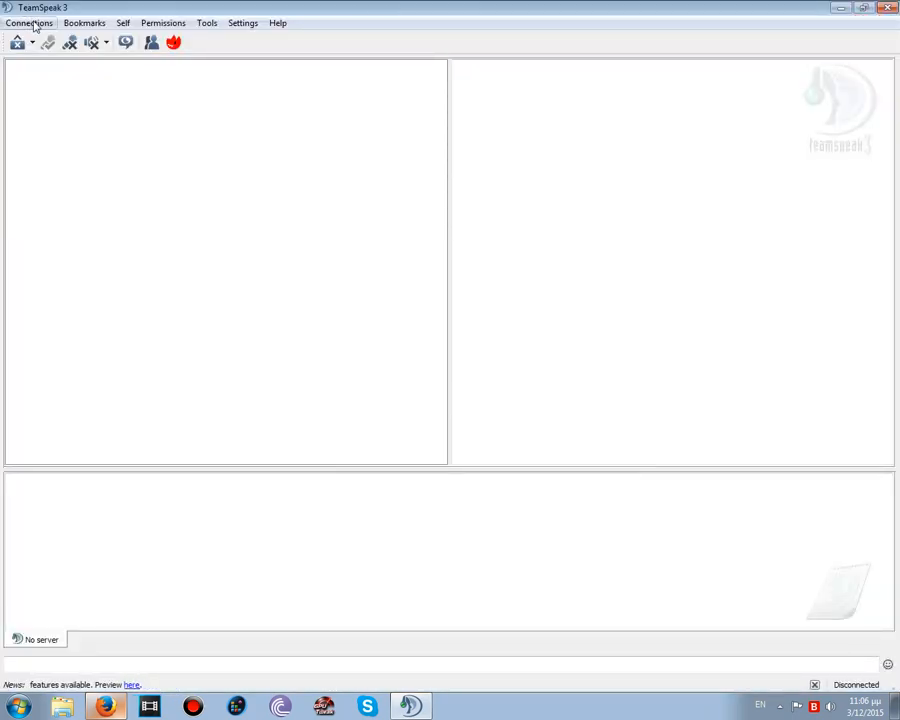
Connect to the server at address 149.202.65.197:6595 with the existing nickname and dismiss the host message
{"action": "left_click", "coordinate": [34, 24]}
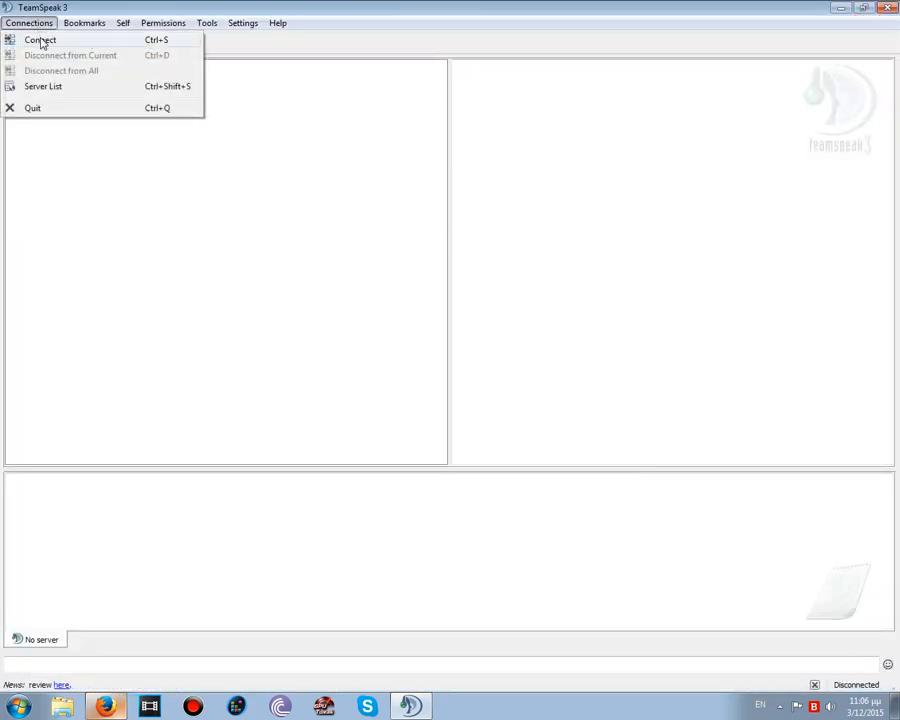
{"action": "left_click", "coordinate": [42, 40]}
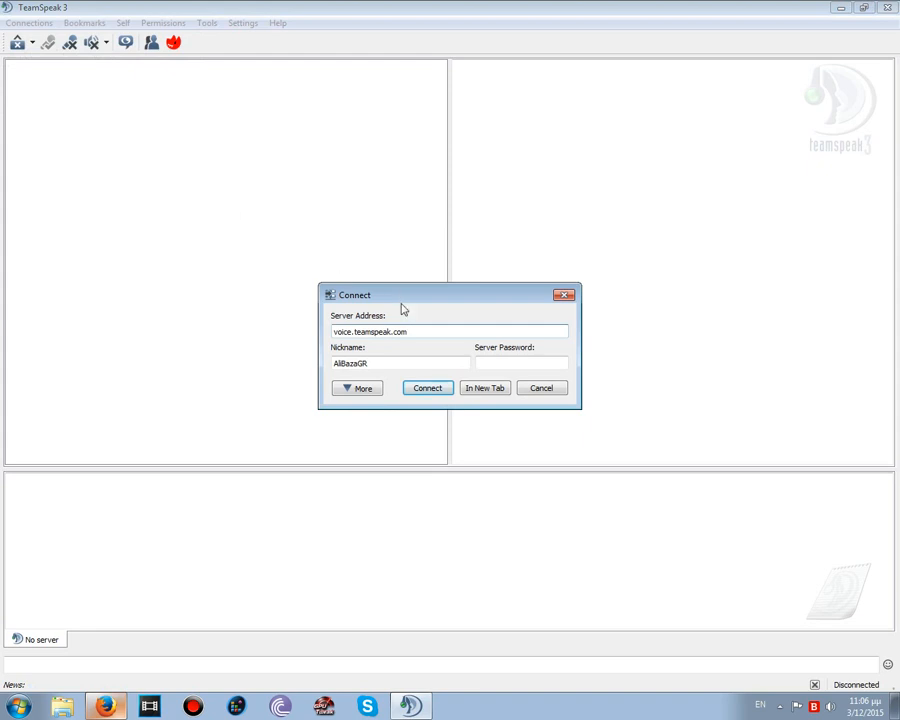
{"action": "left_click_drag", "start_coordinate": [422, 335], "coordinate": [332, 334]}
{"action": "key", "text": "BackSpace"}
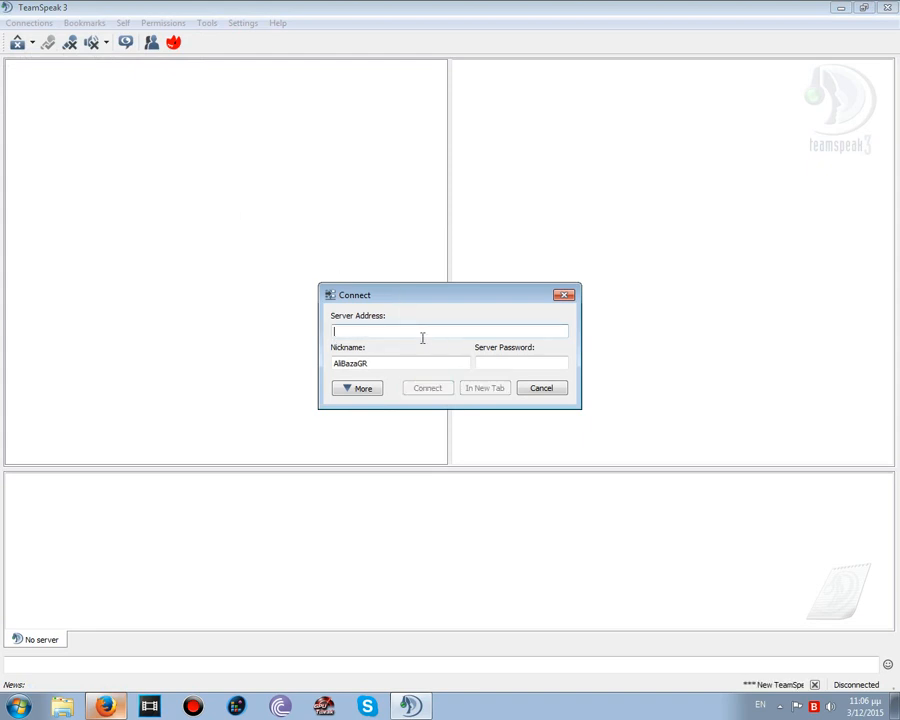
{"action": "right_click", "coordinate": [407, 337]}
{"action": "left_click", "coordinate": [445, 416]}
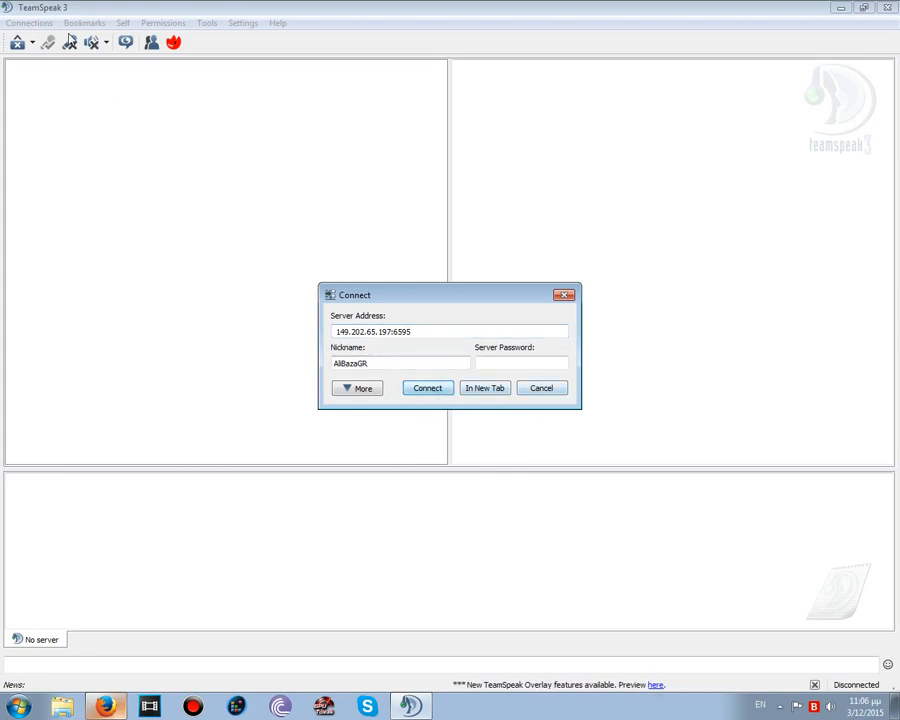
{"action": "left_click", "coordinate": [427, 388]}
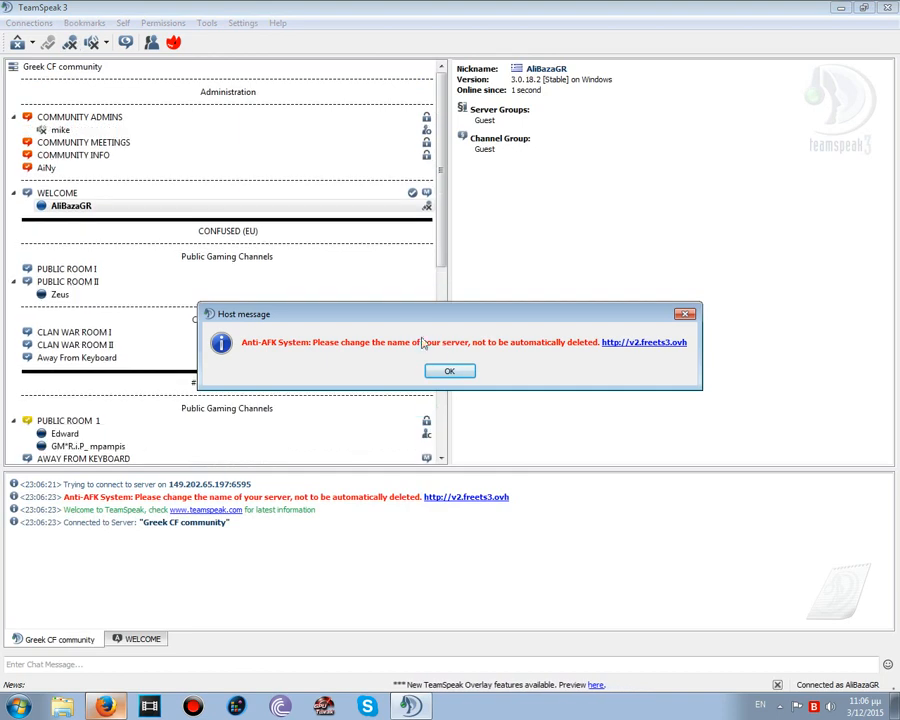
{"action": "left_click", "coordinate": [449, 371]}
Mute the microphone and the speakers, and set the own status to away
{"action": "left_click", "coordinate": [70, 42]}
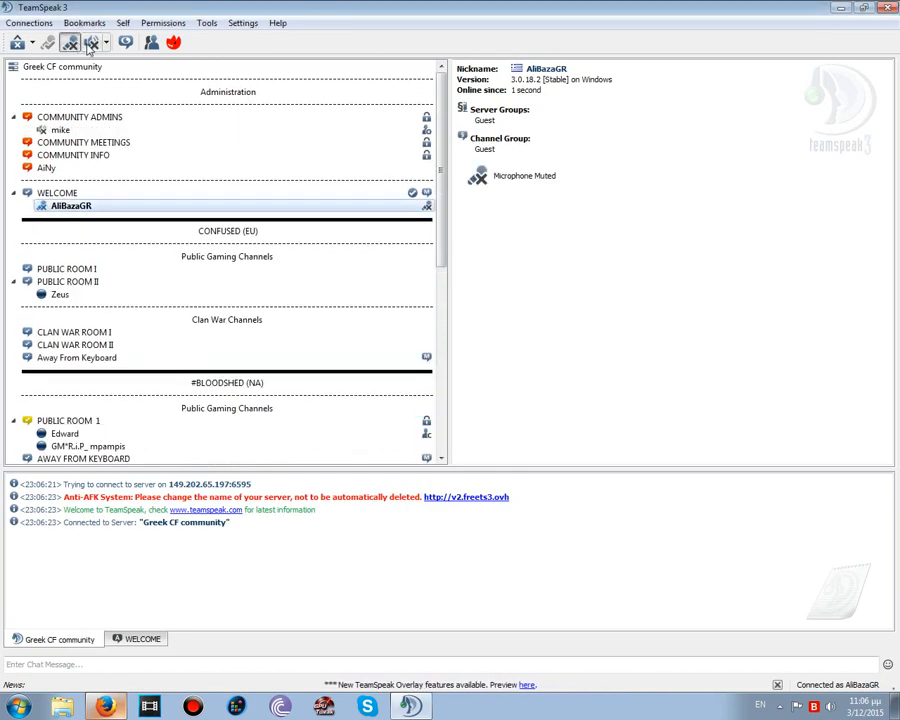
{"action": "left_click", "coordinate": [91, 42]}
{"action": "left_click", "coordinate": [17, 42]}
In the Playback options, keep the mode on Automatically use best mode, set the voice volume adjustment to +7.0 dB and apply
{"action": "left_click", "coordinate": [243, 22]}
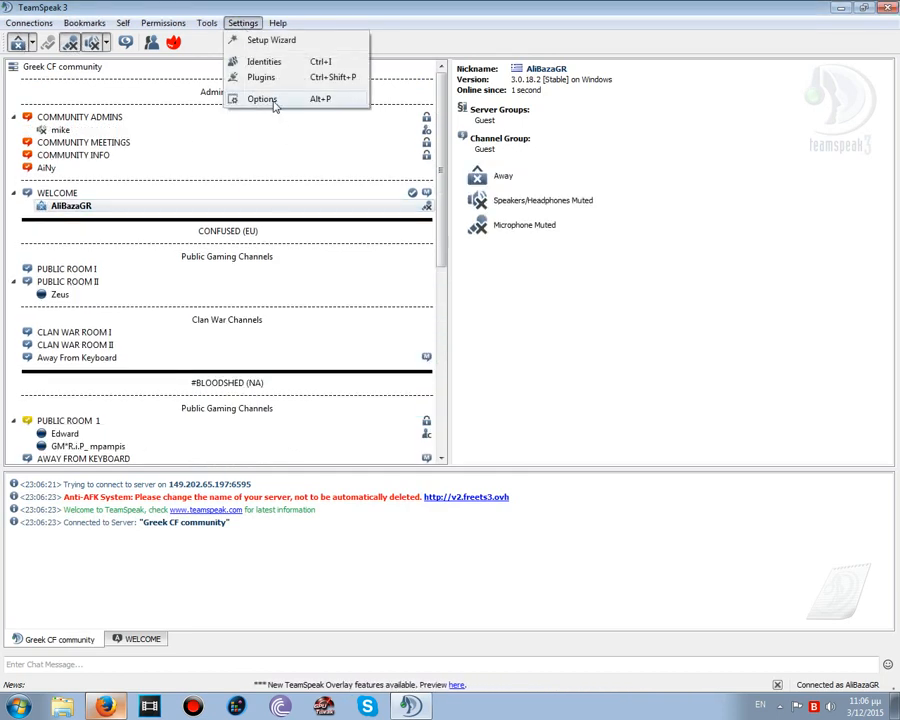
{"action": "left_click", "coordinate": [255, 100]}
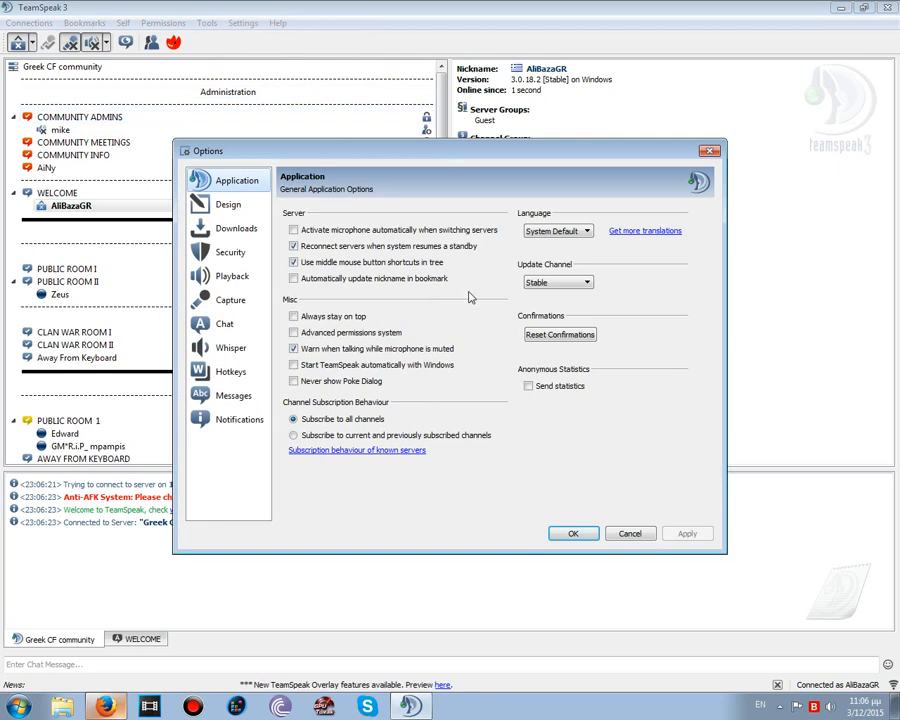
{"action": "left_click", "coordinate": [240, 280]}
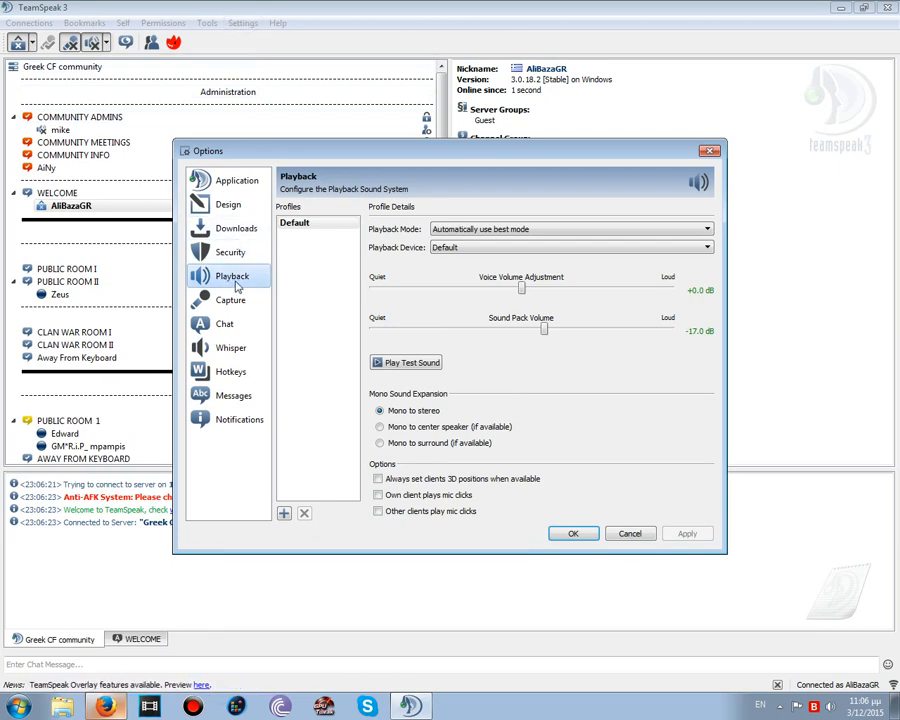
{"action": "left_click", "coordinate": [546, 230]}
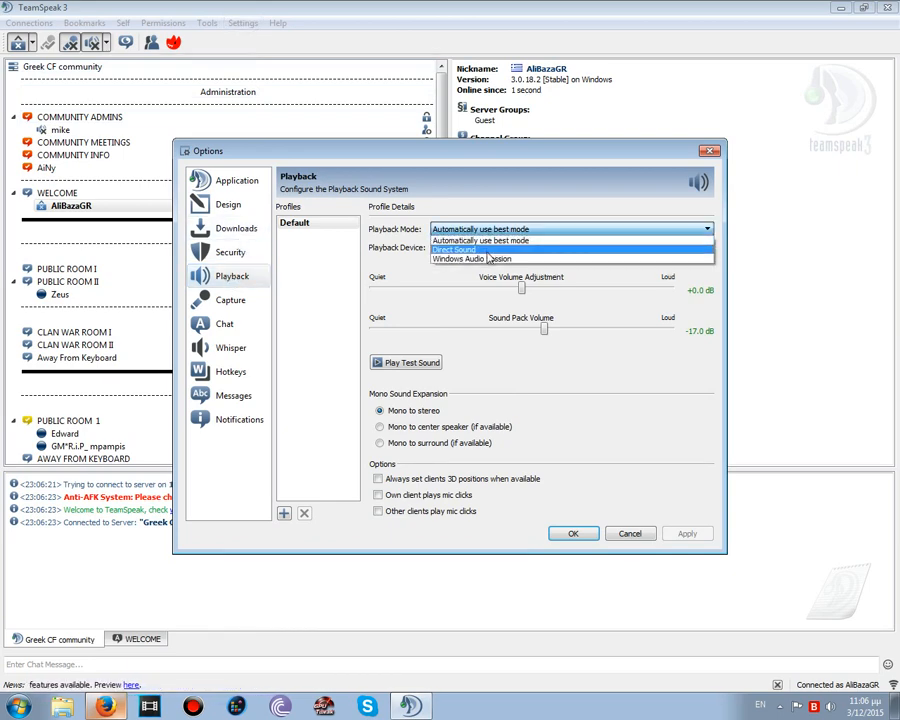
{"action": "left_click", "coordinate": [470, 240]}
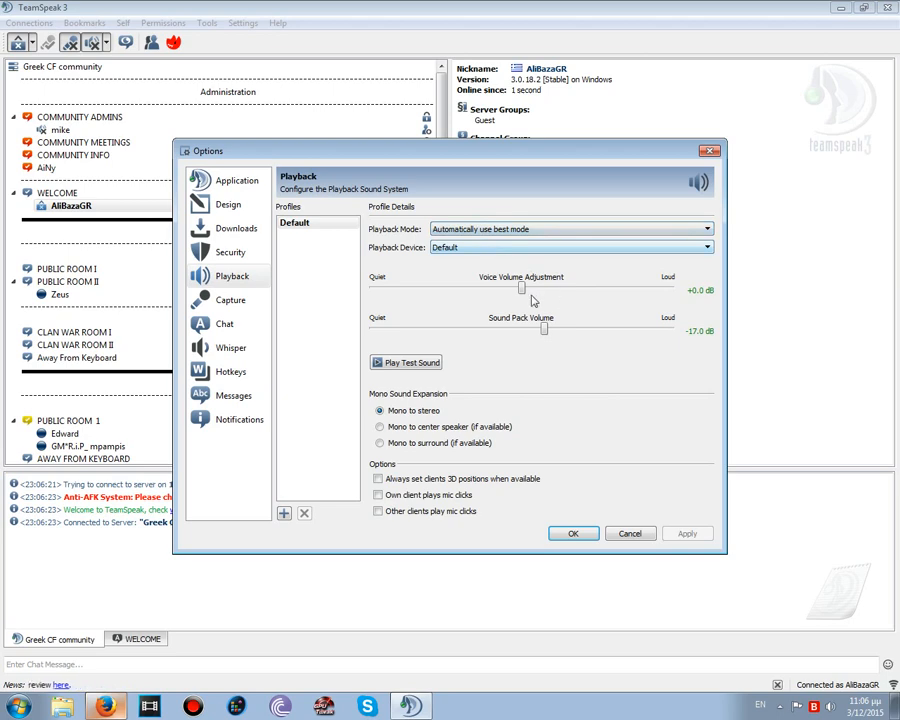
{"action": "left_click_drag", "start_coordinate": [521, 288], "coordinate": [575, 293]}
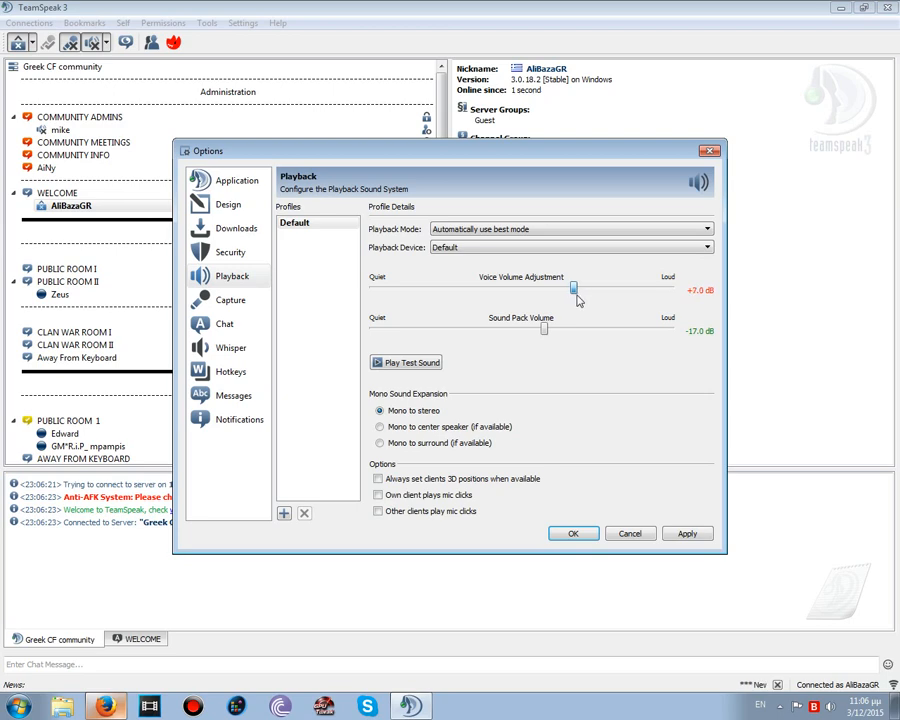
{"action": "left_click", "coordinate": [688, 534]}
In the Capture options, set the capture device to Microphone (2- A4 tech USB2.0 Camera (Audio)) and apply
{"action": "left_click", "coordinate": [231, 302]}
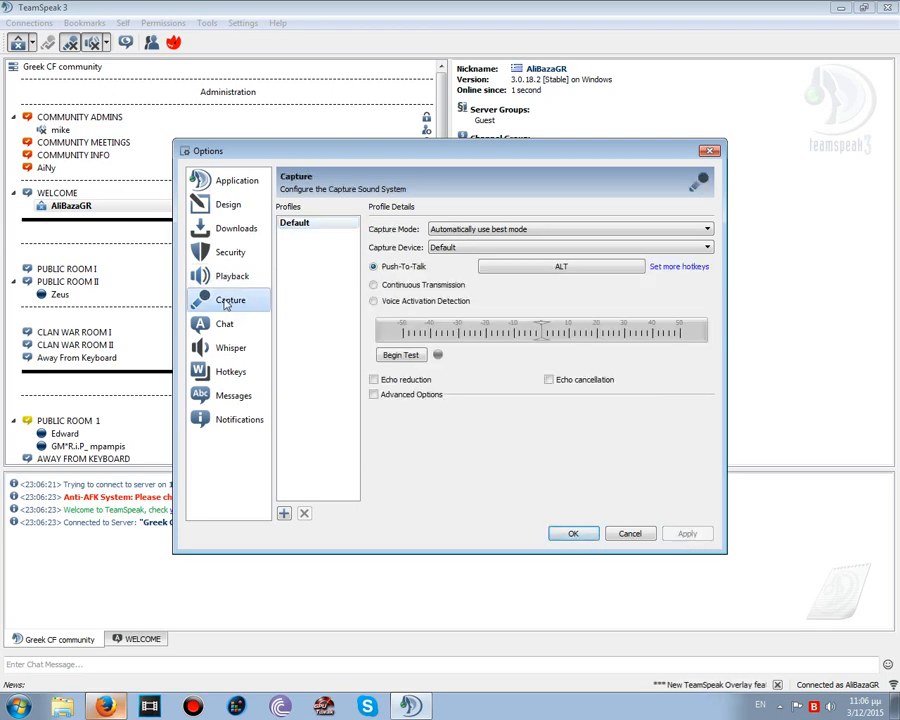
{"action": "left_click", "coordinate": [504, 229]}
{"action": "left_click", "coordinate": [485, 229]}
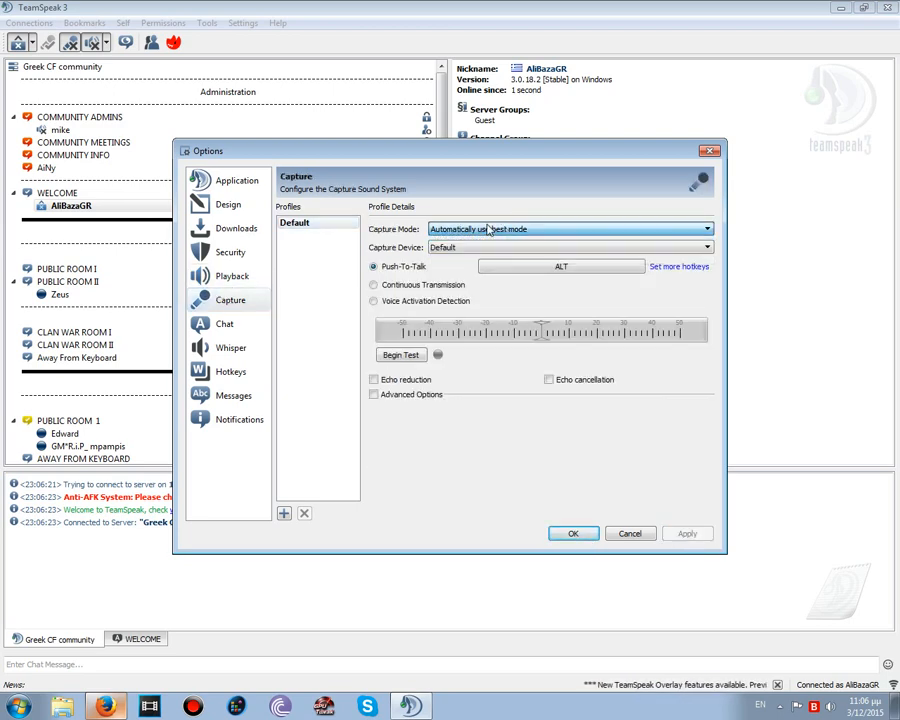
{"action": "left_click", "coordinate": [483, 247]}
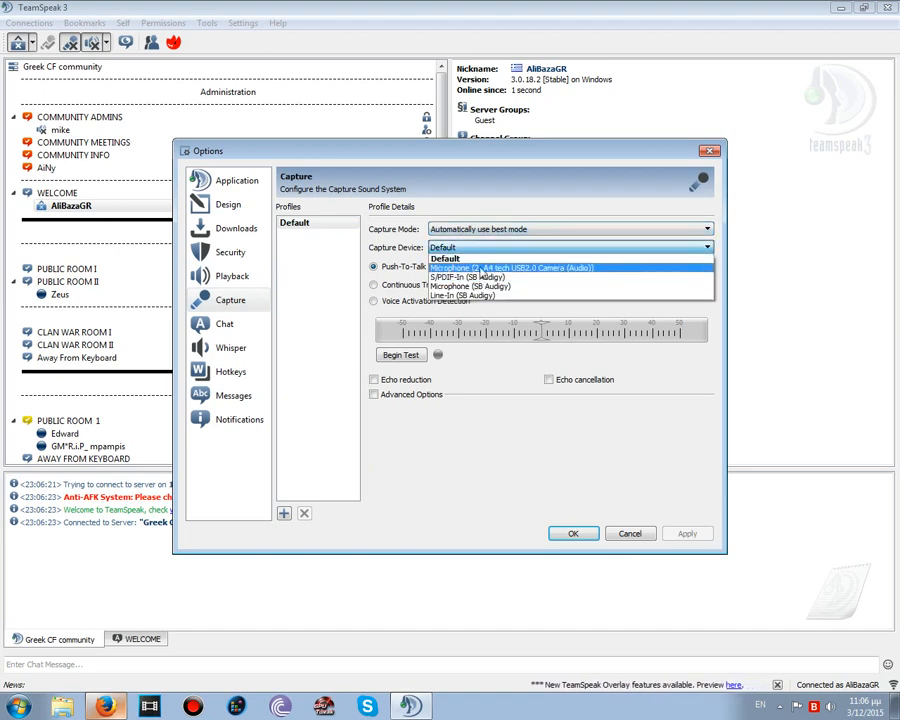
{"action": "left_click", "coordinate": [483, 269]}
{"action": "left_click", "coordinate": [687, 533]}
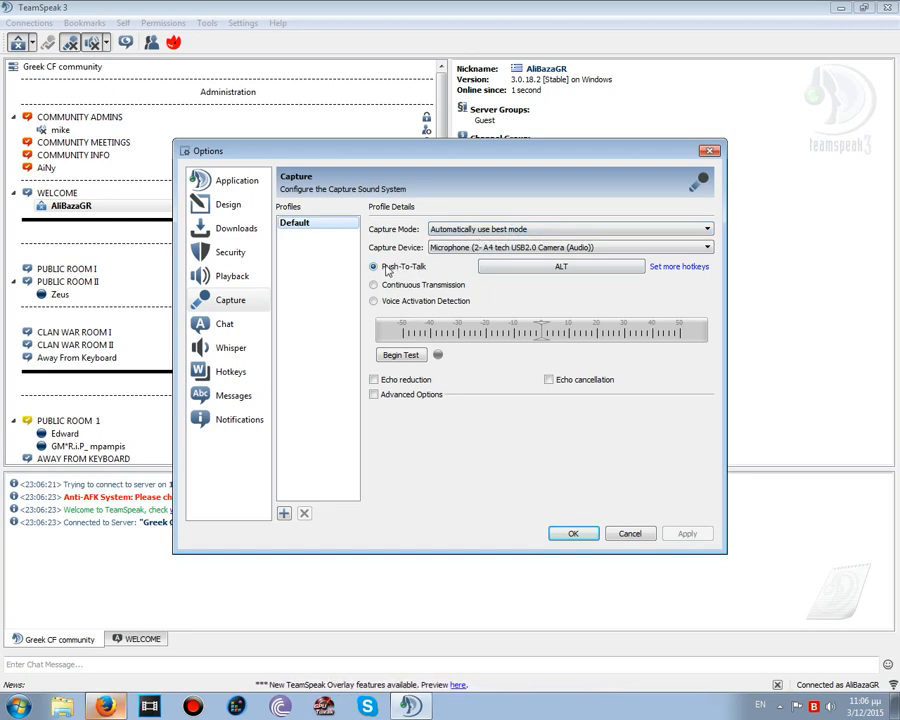
Review the Push-To-Talk hotkey and the Chat, Whisper and Application options, and close the options dialog
{"action": "left_click", "coordinate": [560, 266]}
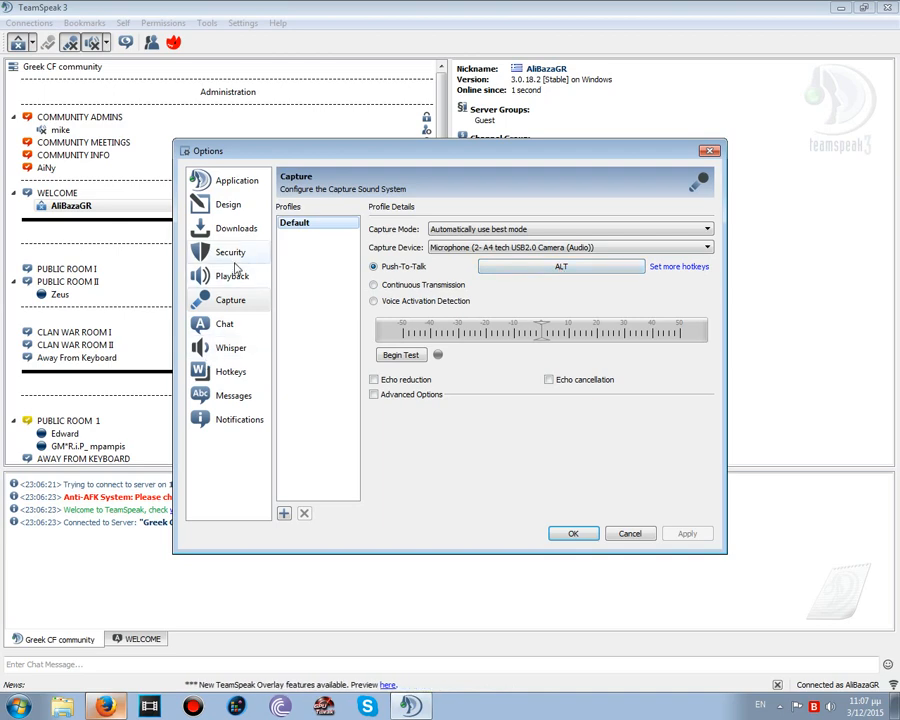
{"action": "left_click", "coordinate": [225, 326]}
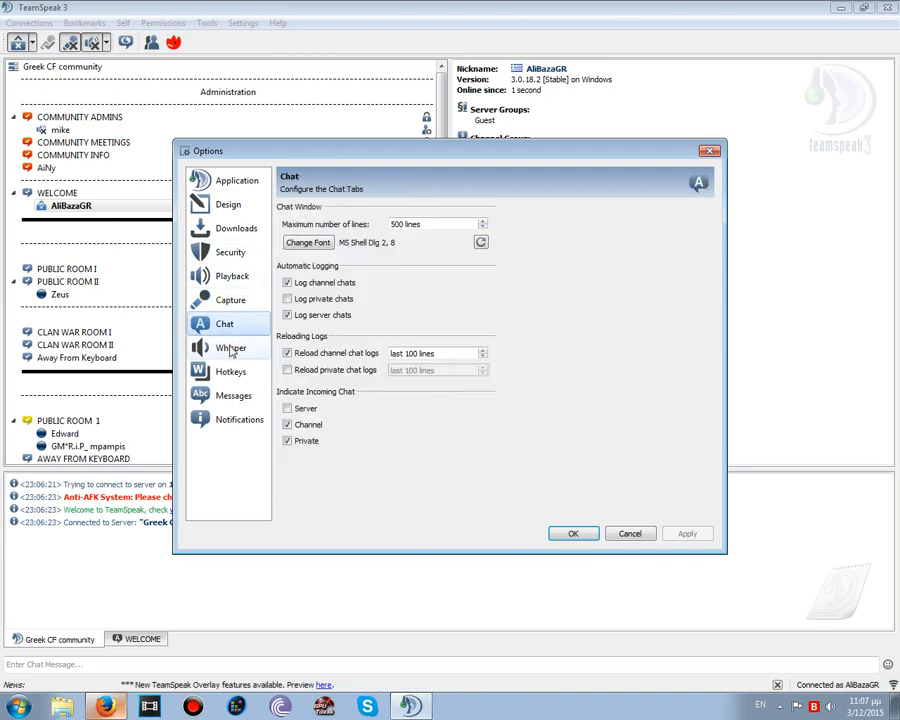
{"action": "left_click", "coordinate": [230, 349]}
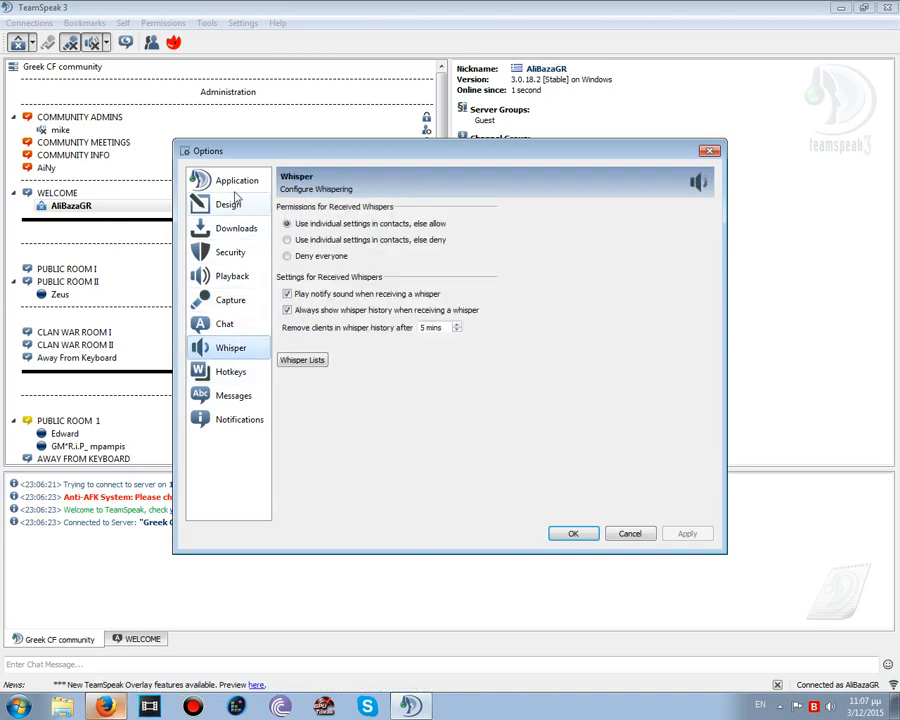
{"action": "left_click", "coordinate": [236, 184]}
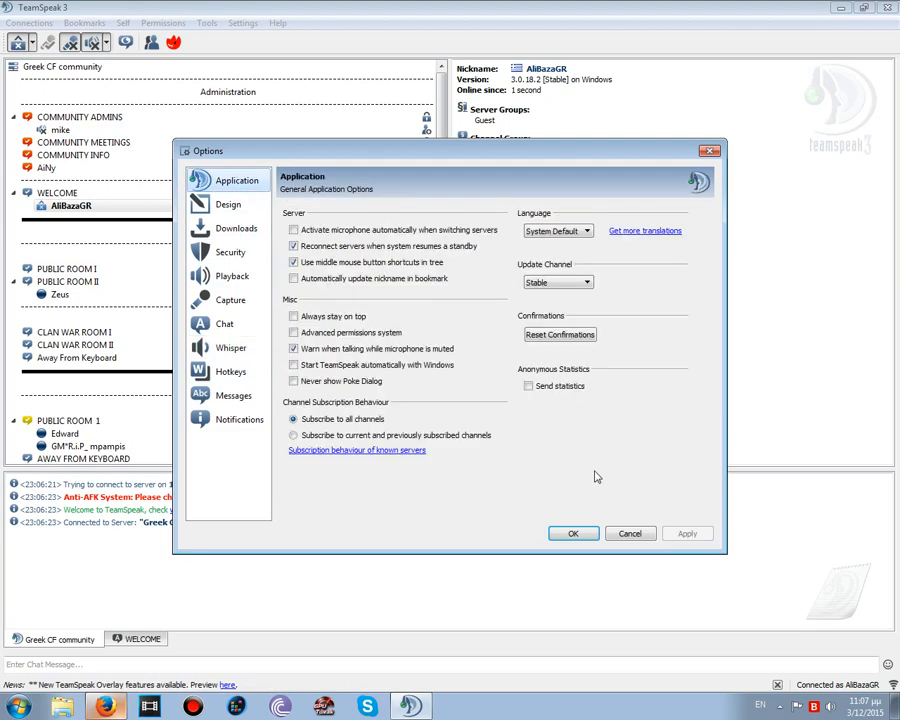
{"action": "left_click", "coordinate": [572, 535]}
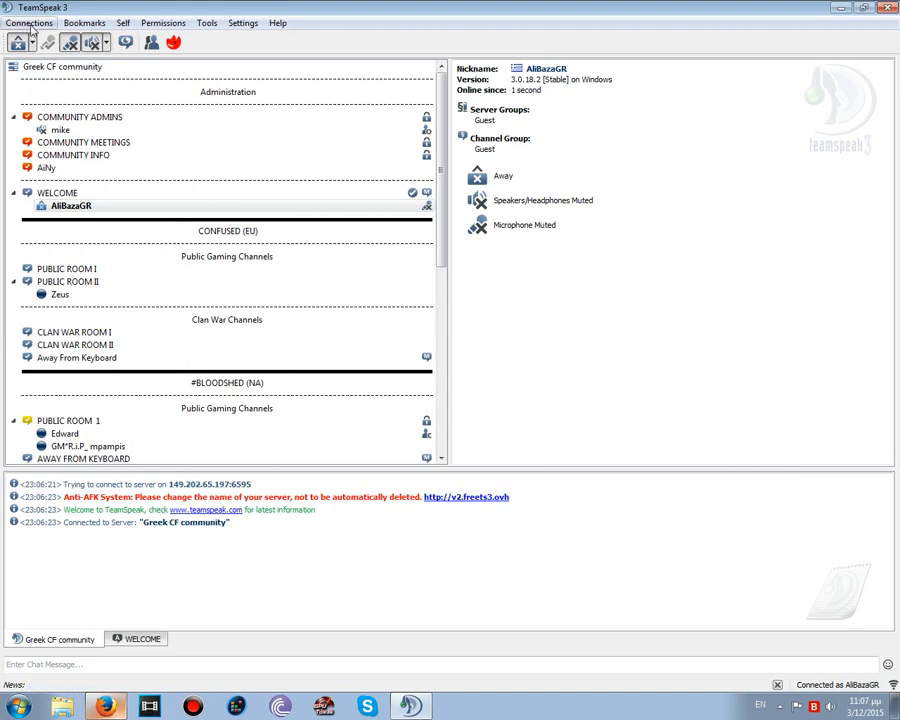
Display the available server connection commands
{"action": "left_click", "coordinate": [31, 24]}
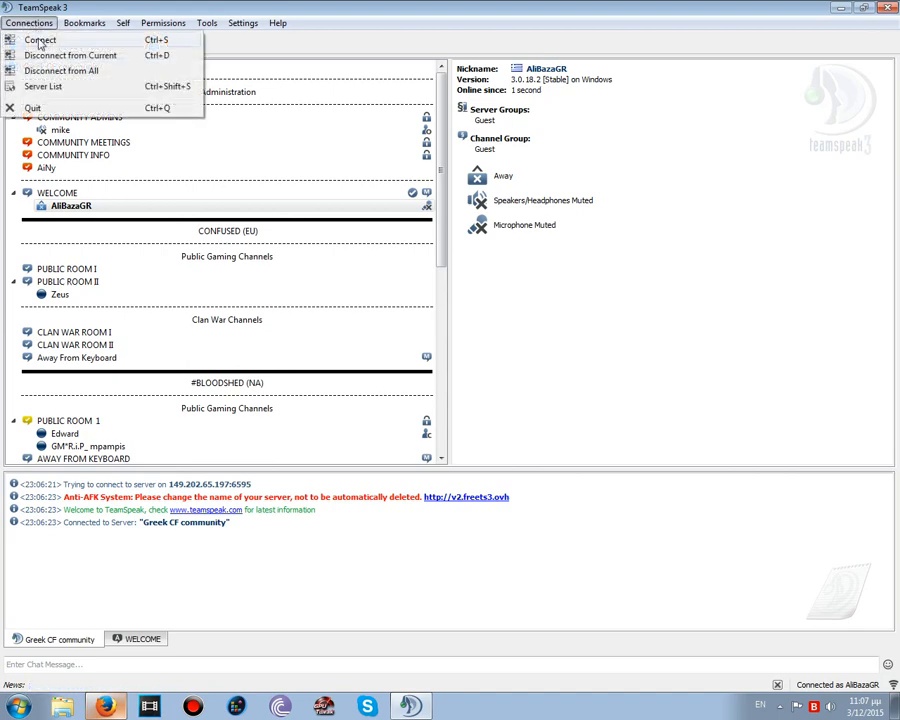